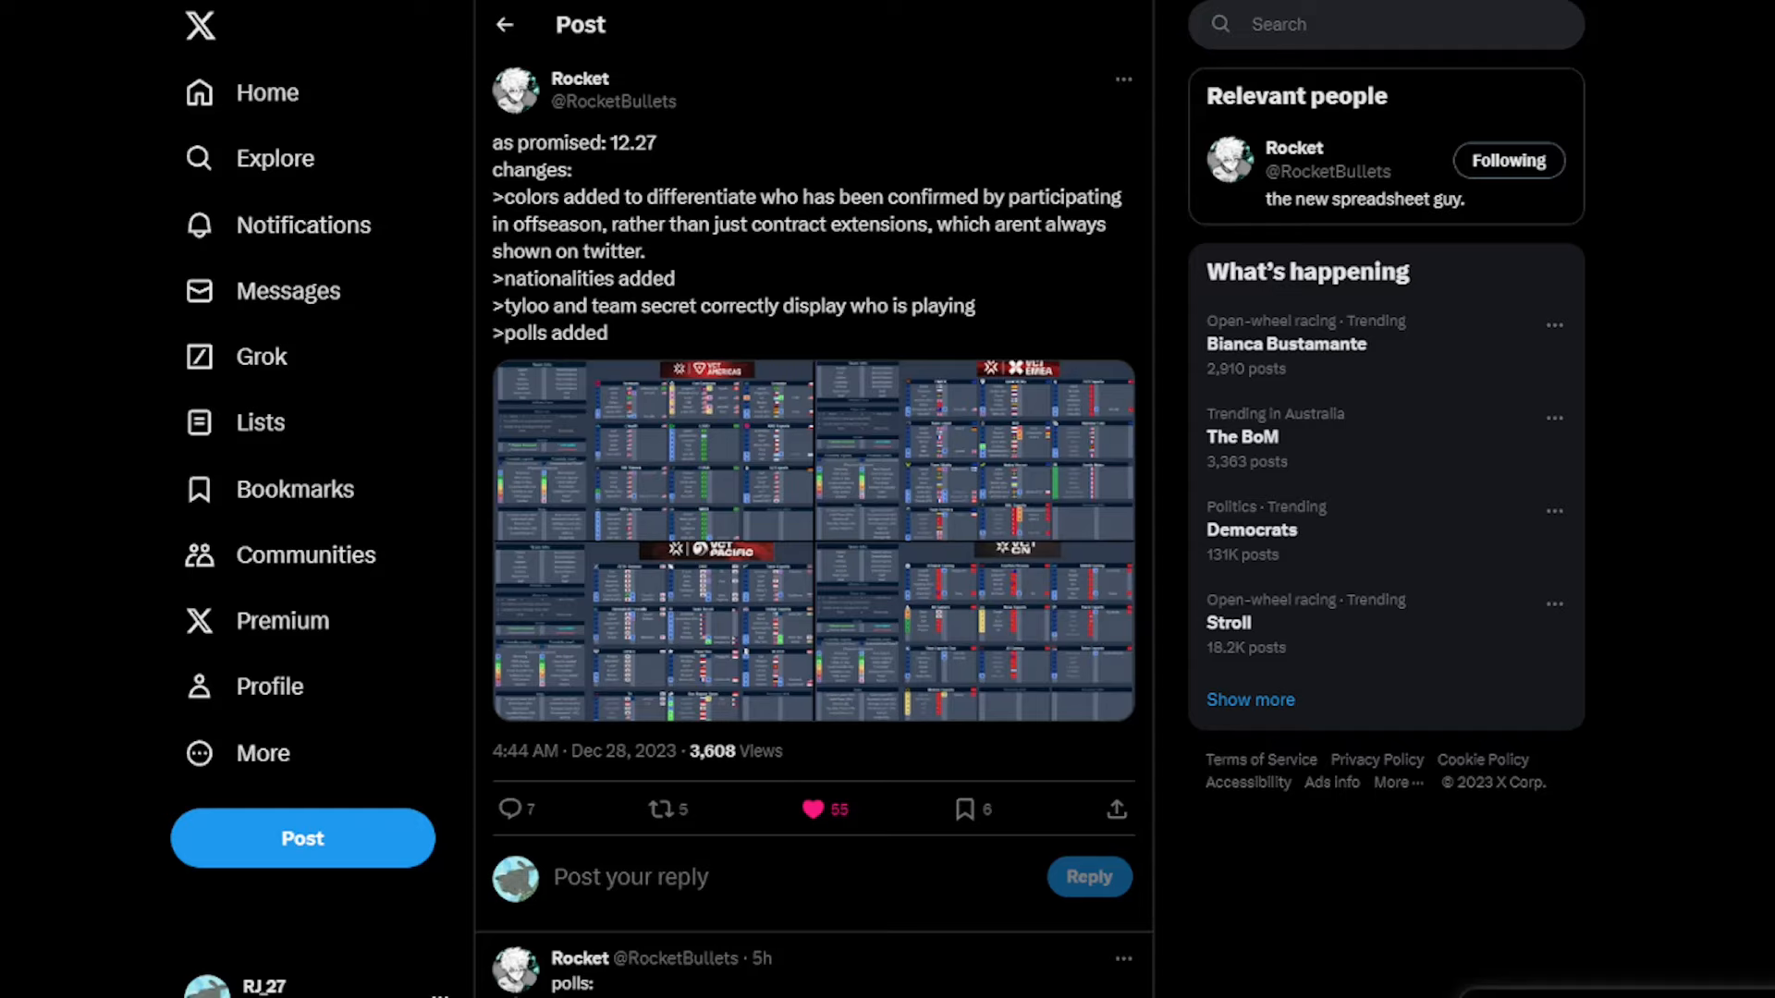
scroll(813, 628, "down", 2)
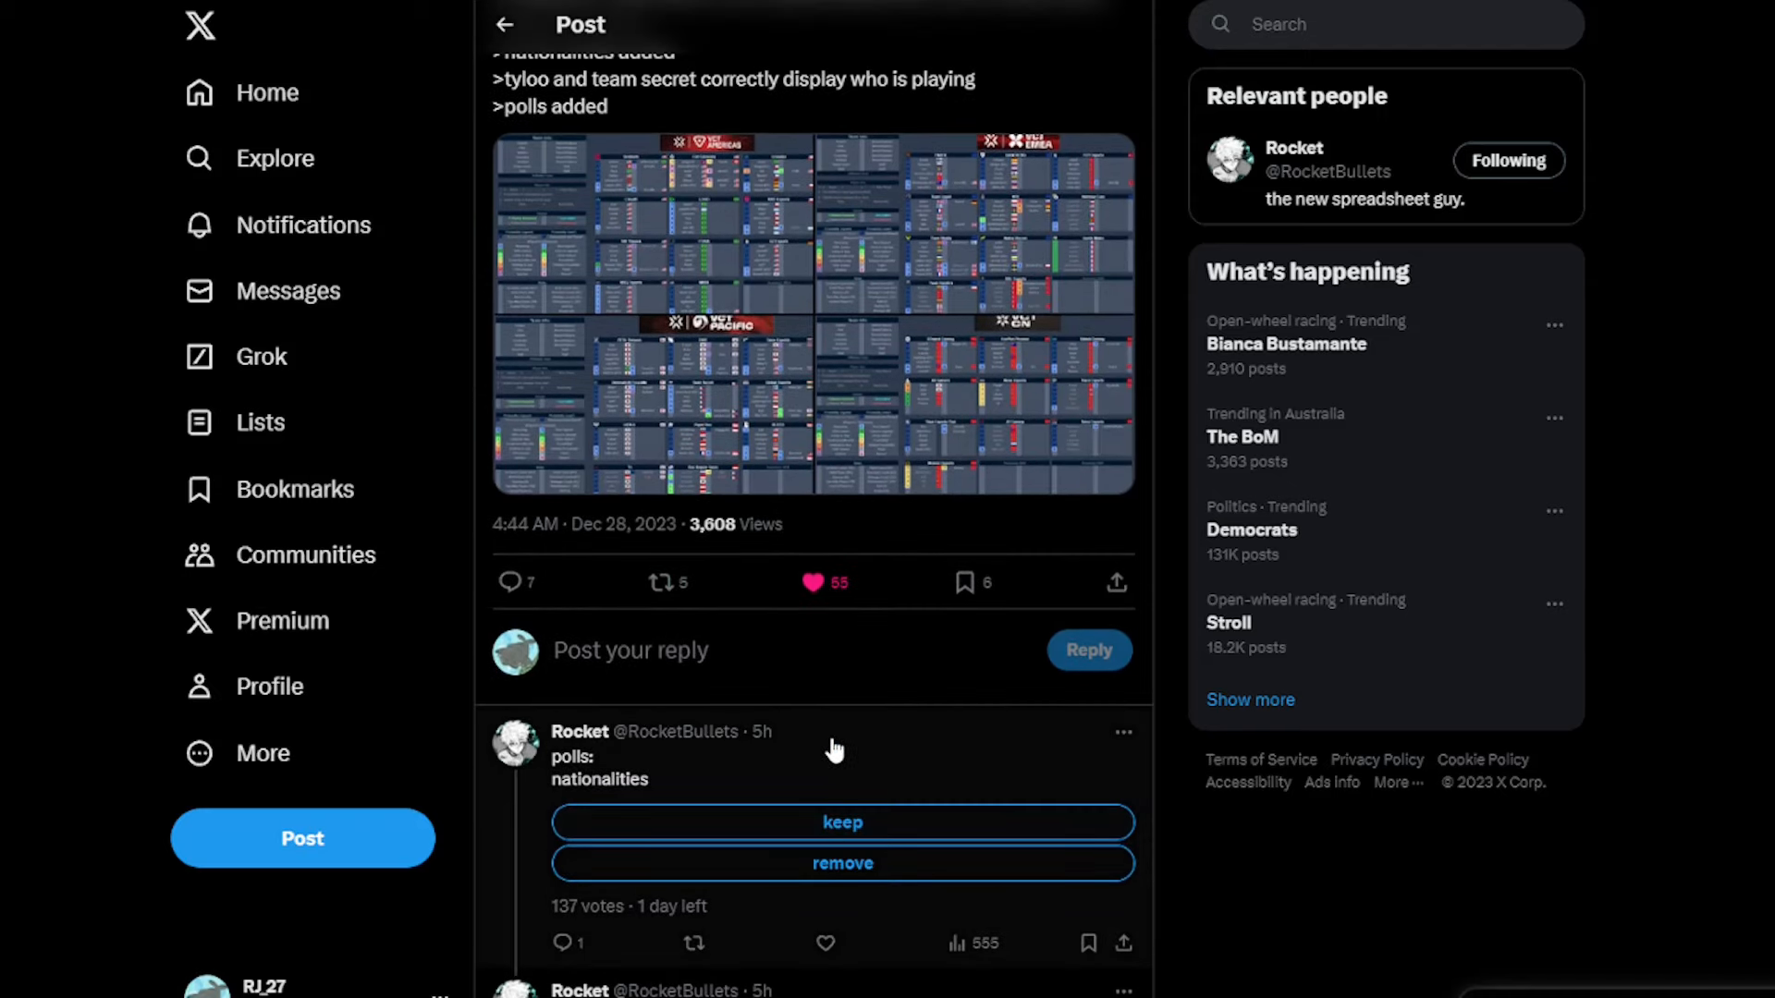
scroll(888, 702, "down", 1)
scroll(888, 703, "down", 1)
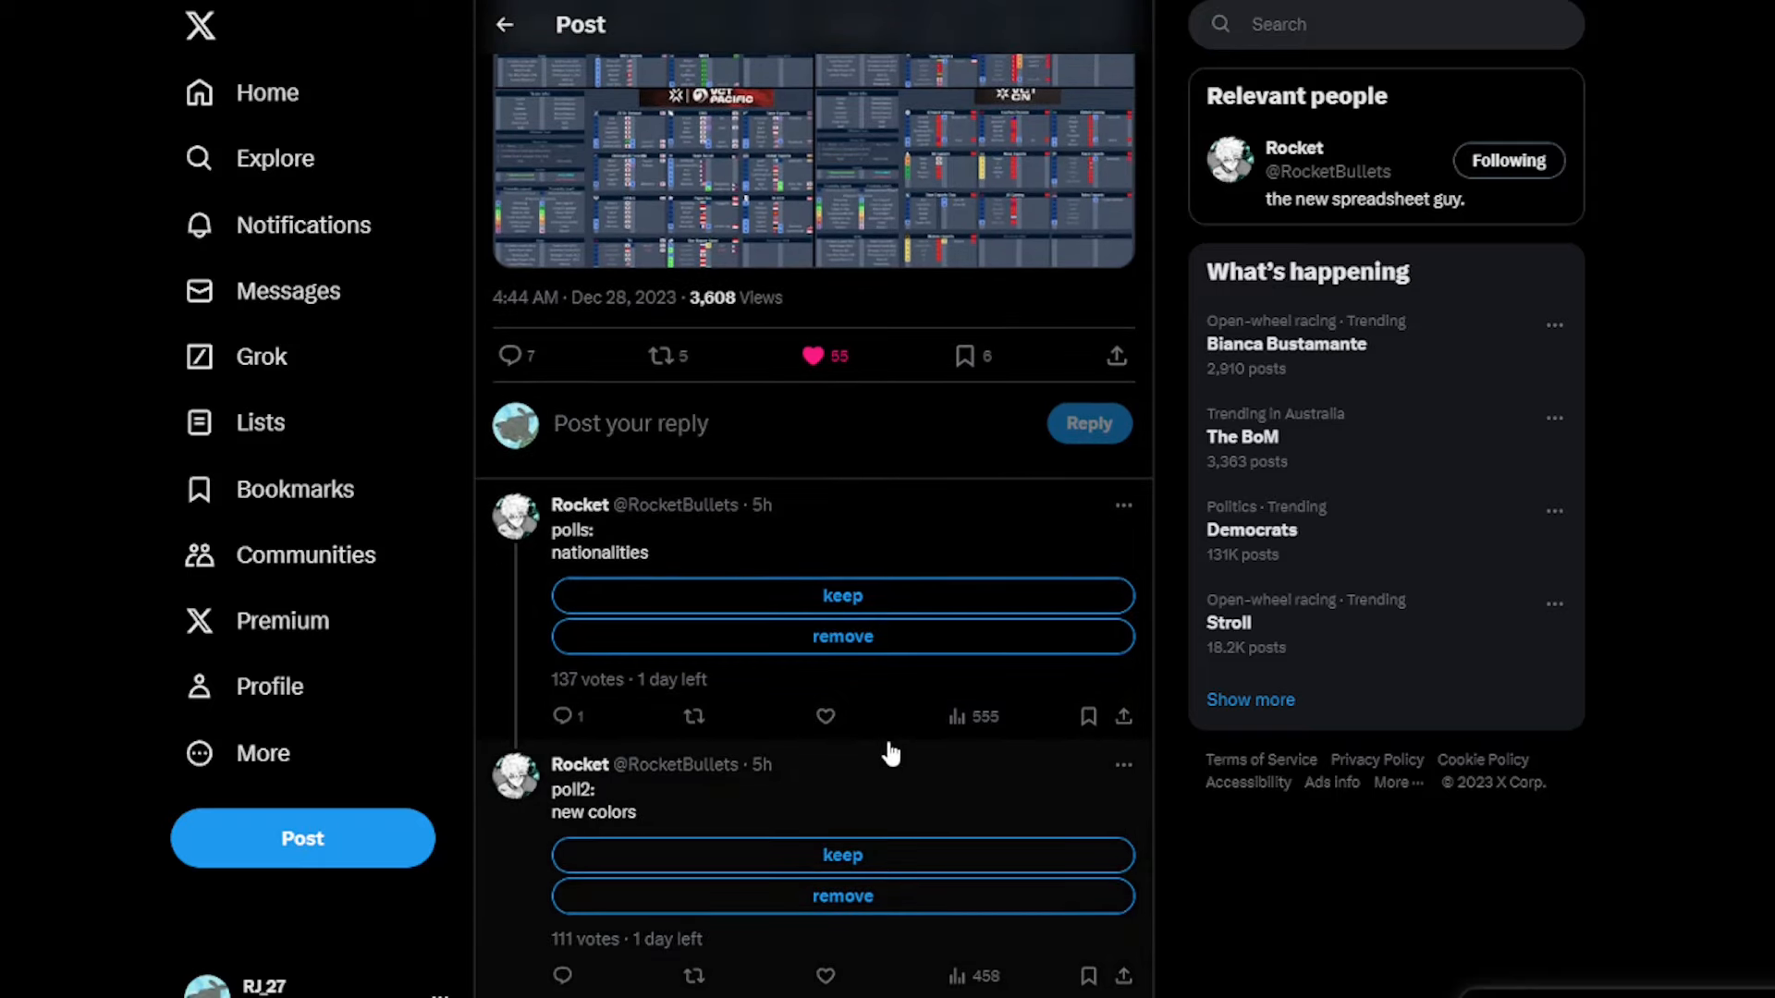
scroll(891, 754, "up", 3)
scroll(902, 775, "up", 2)
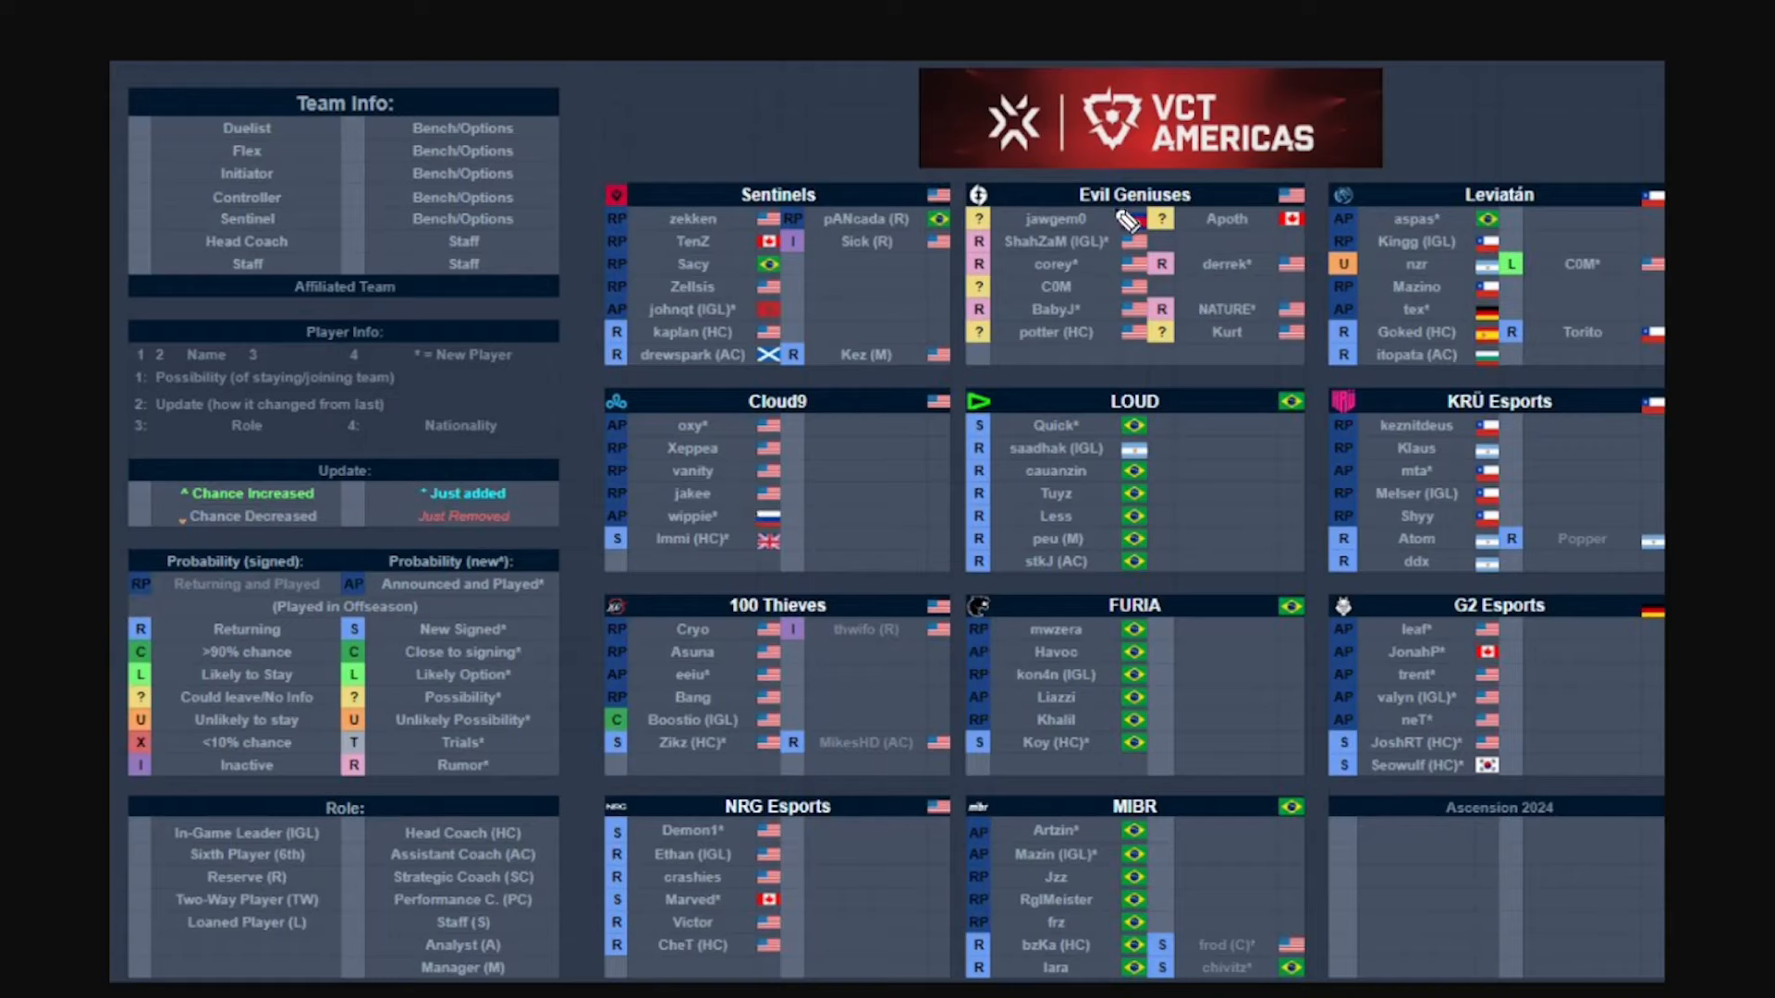
Step: Underline BabyJ, Kurt, NATURE, derrek and Apoth in Evil Geniuses, then undo the underlines
left_click_drag(1023, 320, 1075, 323)
mouse_move(1213, 341)
left_mouse_down()
mouse_move(1238, 341)
mouse_move(1255, 278)
left_mouse_up()
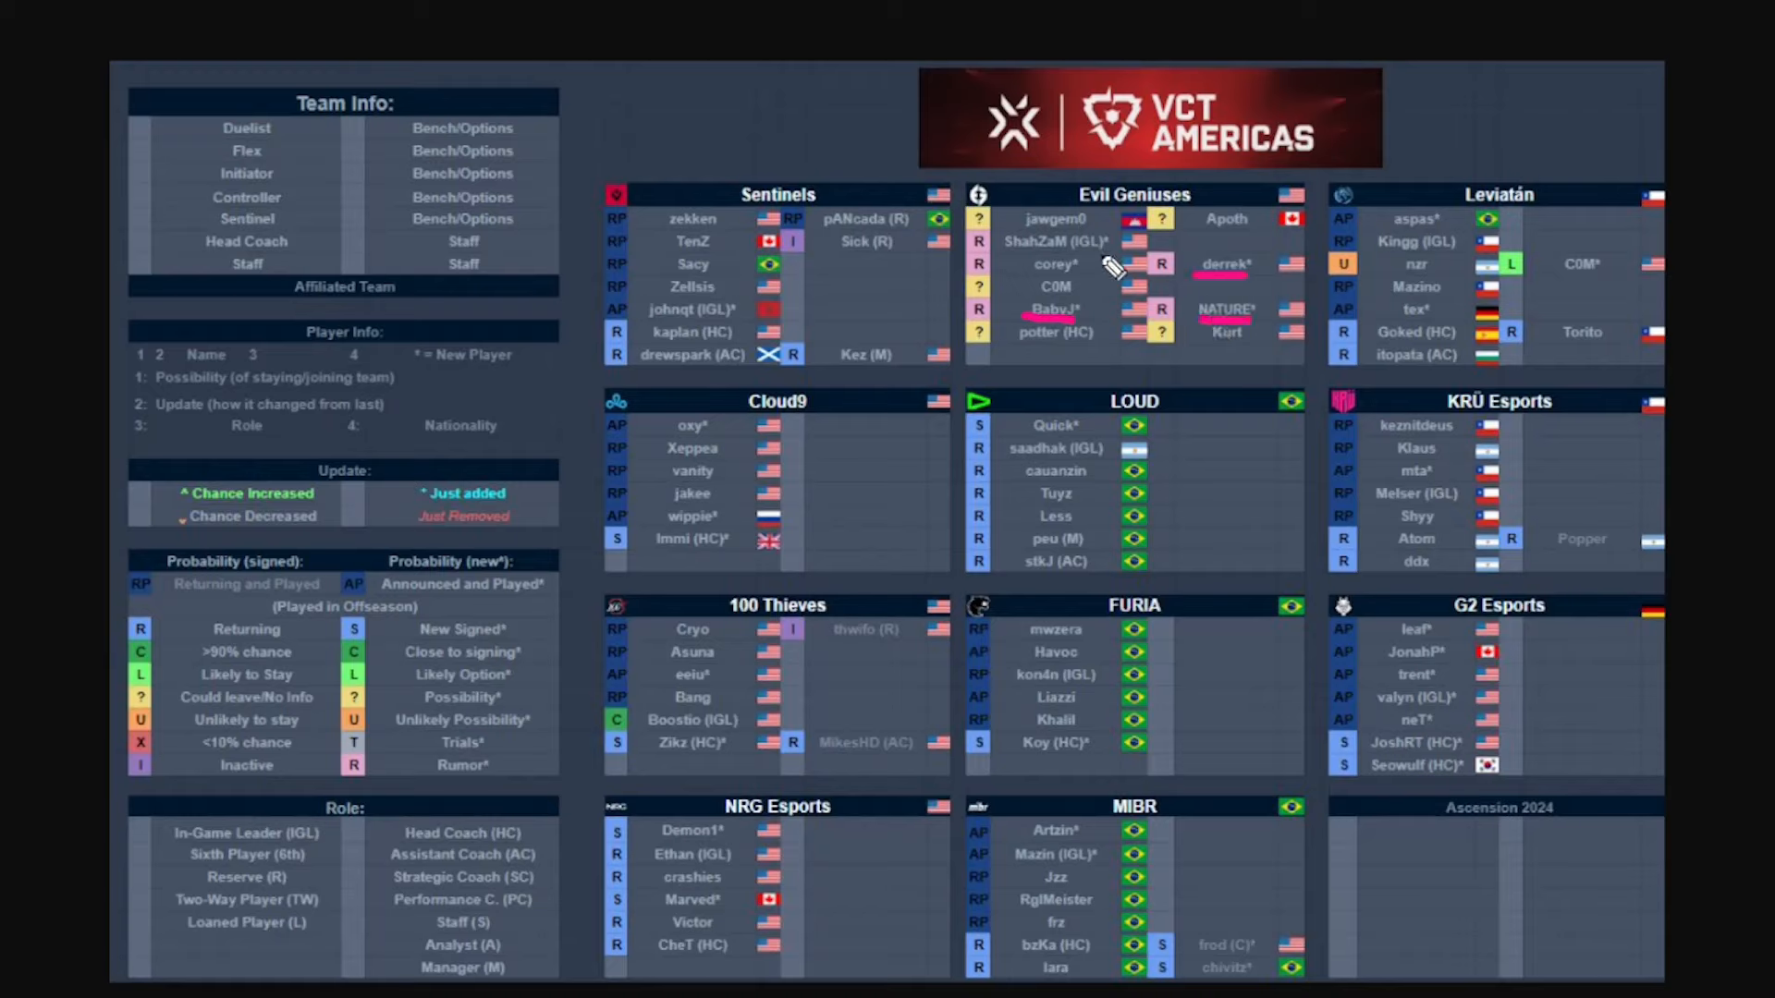
left_click_drag(1179, 240, 1295, 239)
key("ctrl+z")
key("ctrl+z")
key("ctrl+z")
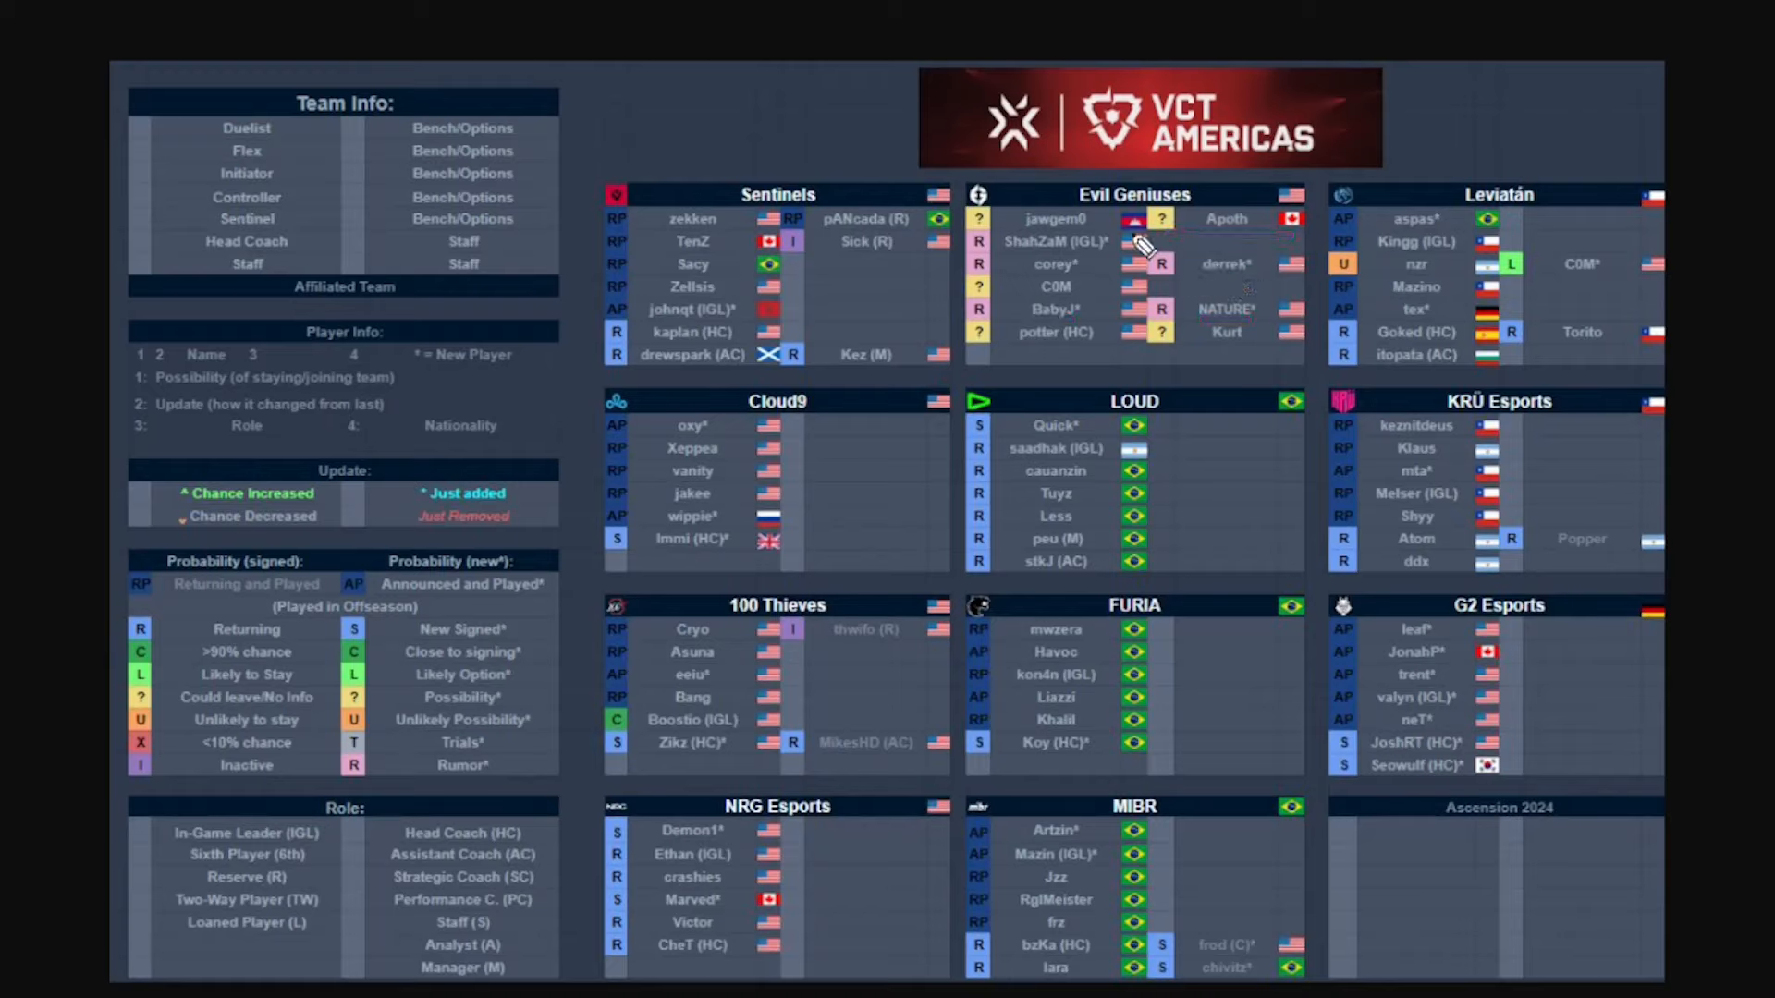
Step: Dot the Evil Geniuses players, circle C0M in Leviatán, then clear the marks
left_click(1116, 242)
left_click(1106, 284)
left_click_drag(1539, 268, 1575, 244)
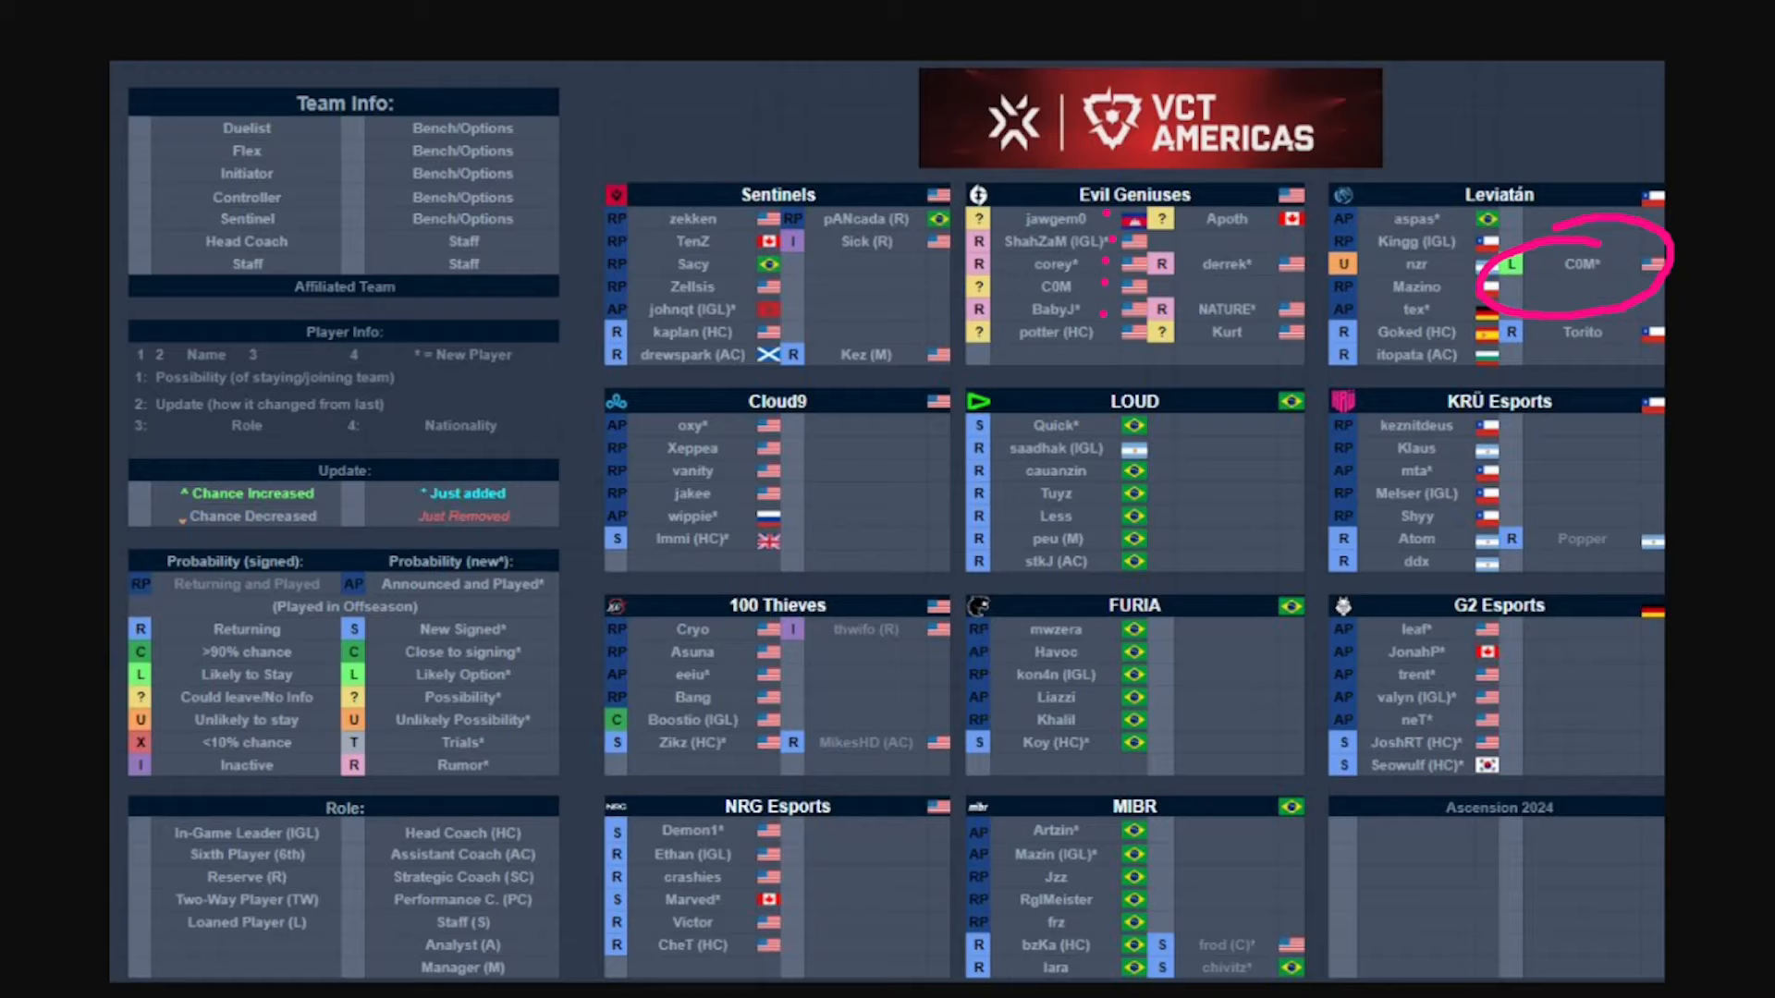
key("e")
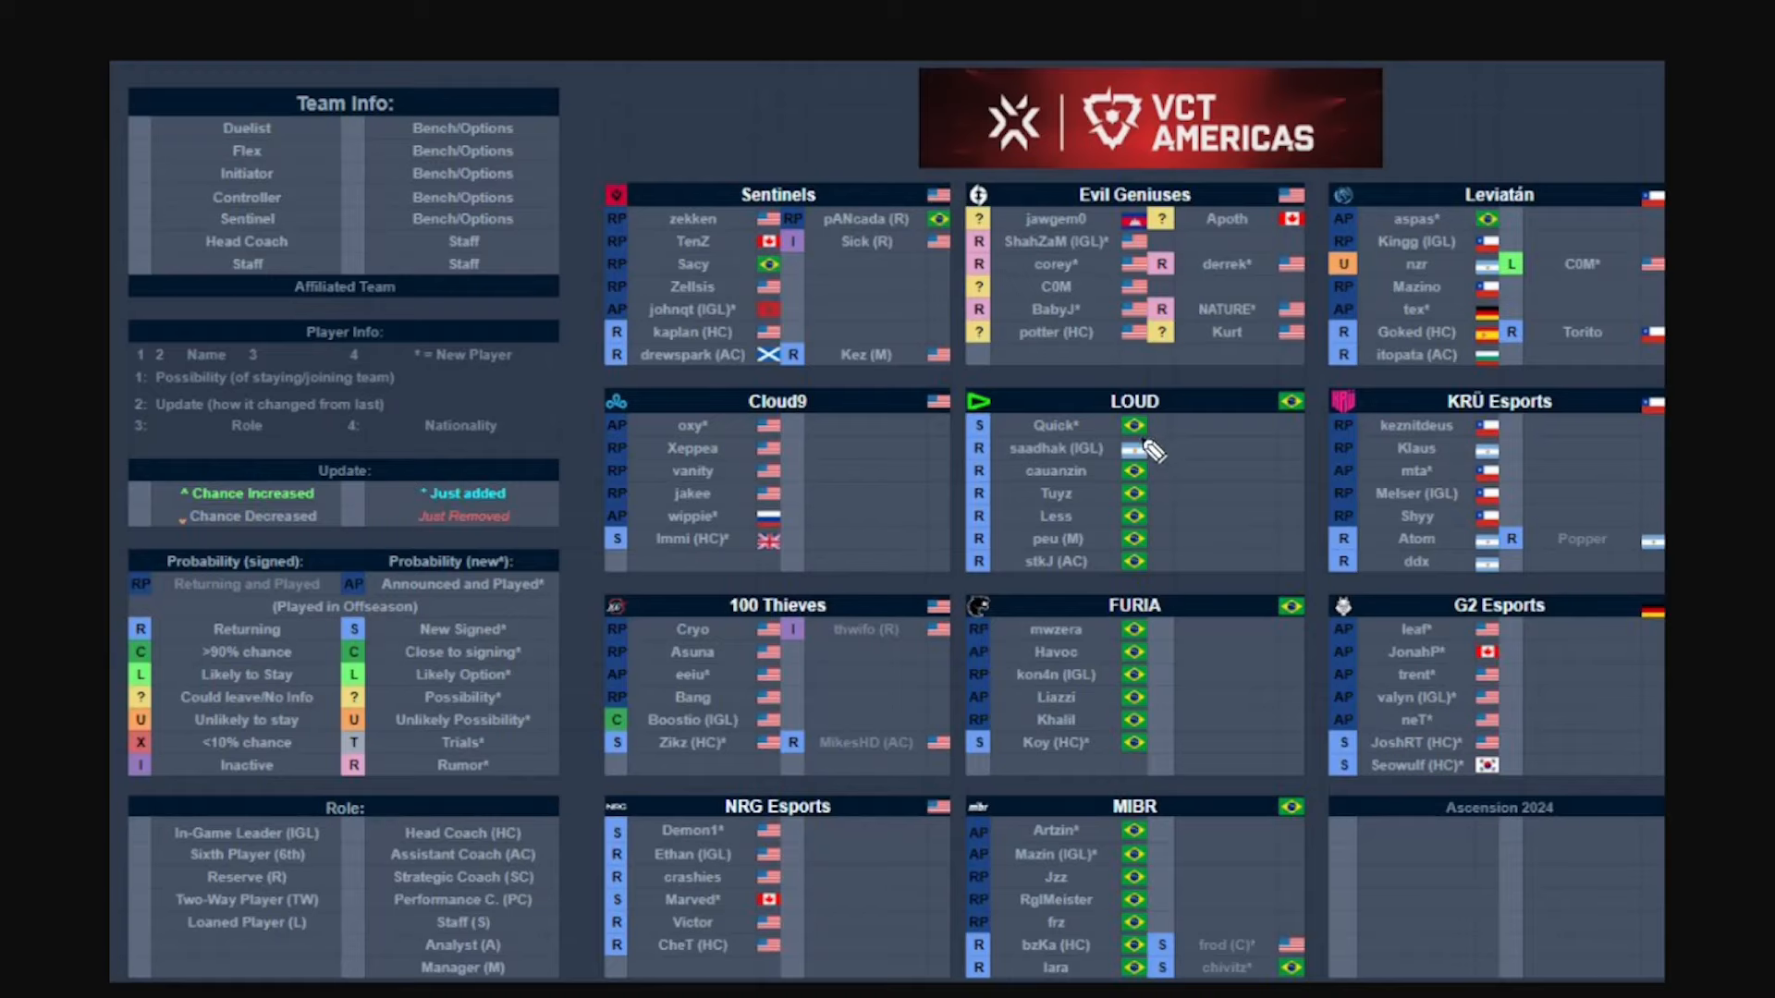
Step: Underline Boostio in 100 Thieves, scribble beside vanity in Cloud9, clear it and advance to EMEA
left_click(615, 730)
left_click_drag(621, 730, 749, 733)
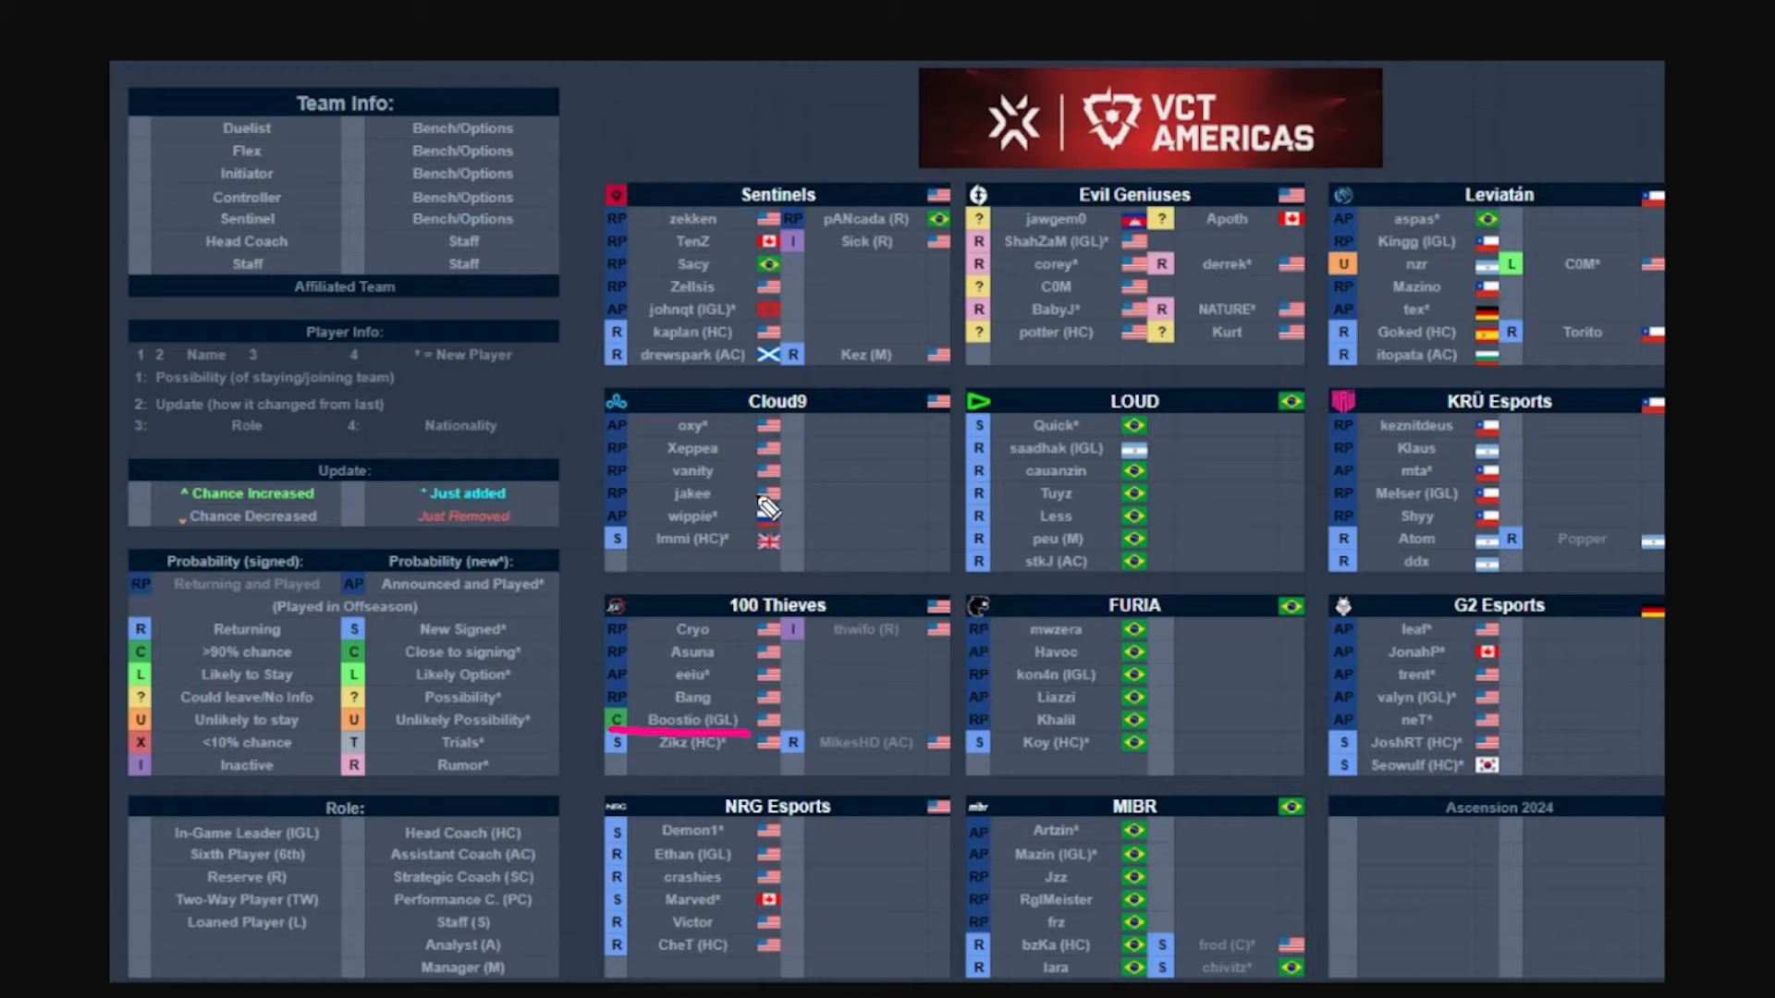
mouse_move(749, 479)
left_mouse_down()
mouse_move(721, 457)
mouse_move(738, 492)
mouse_move(778, 472)
mouse_move(783, 500)
mouse_move(832, 506)
left_mouse_up()
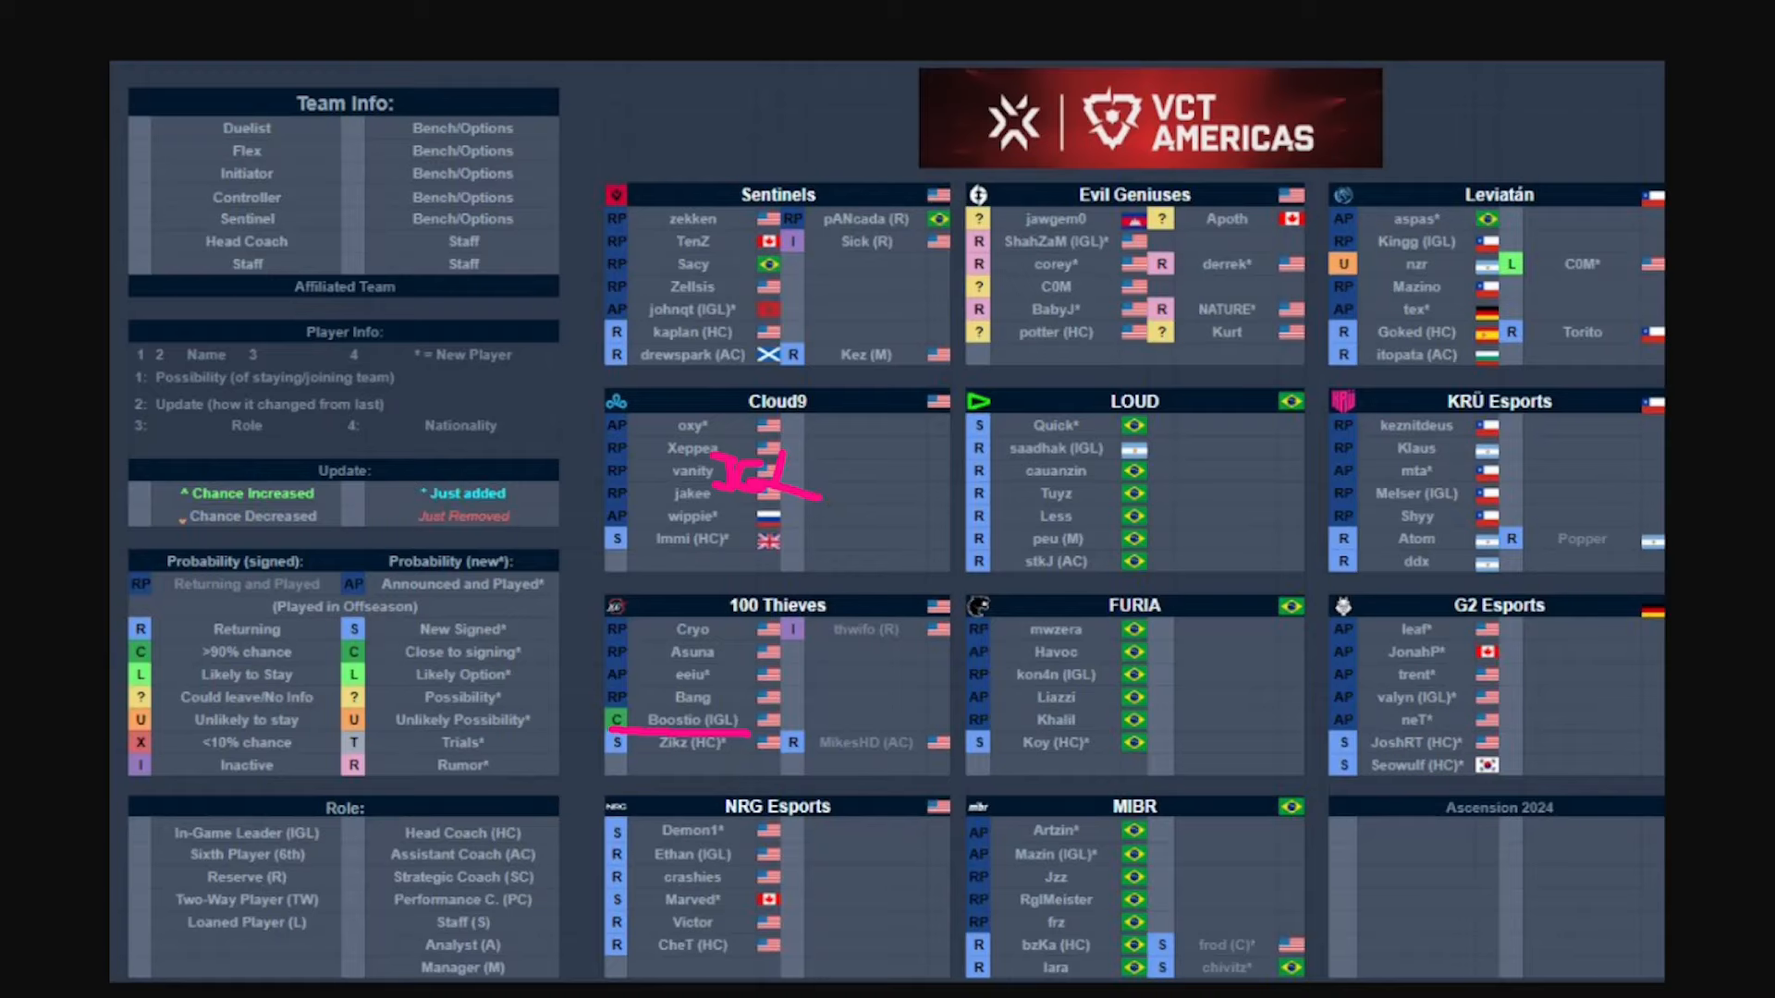
key("e")
key("Right")
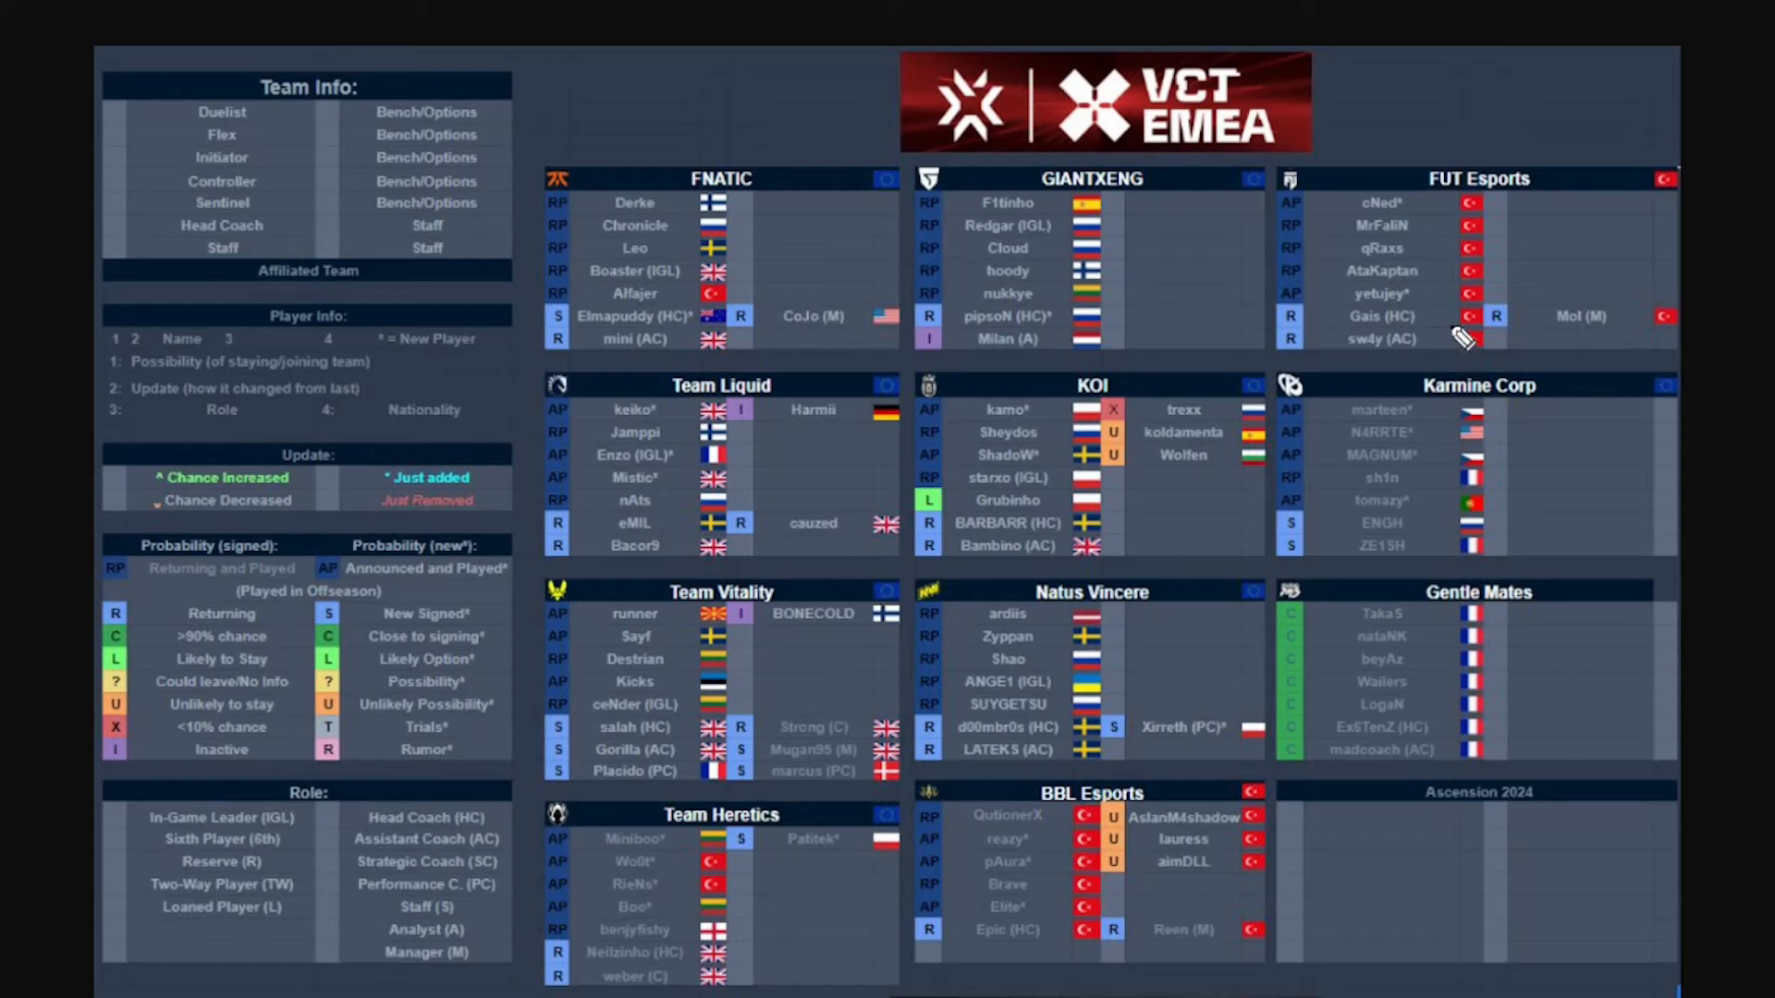
mouse_move(1429, 222)
left_mouse_down()
mouse_move(1446, 248)
mouse_move(1415, 224)
left_mouse_up()
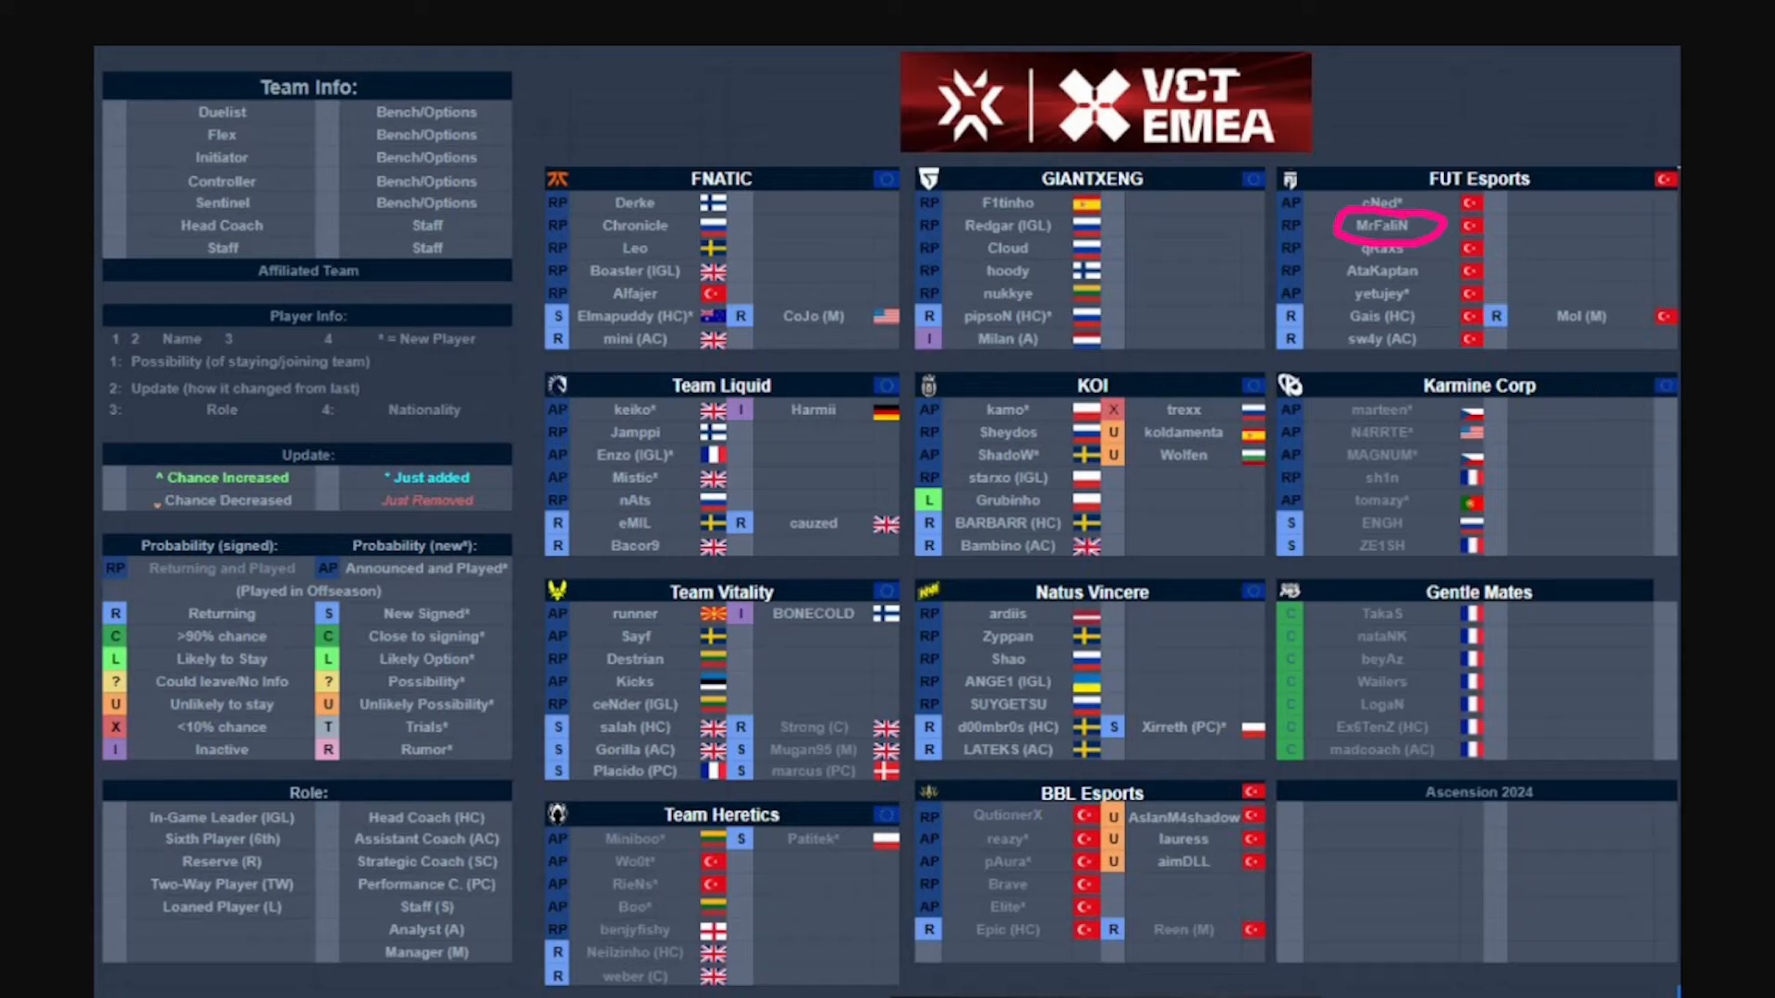
key("ctrl+z")
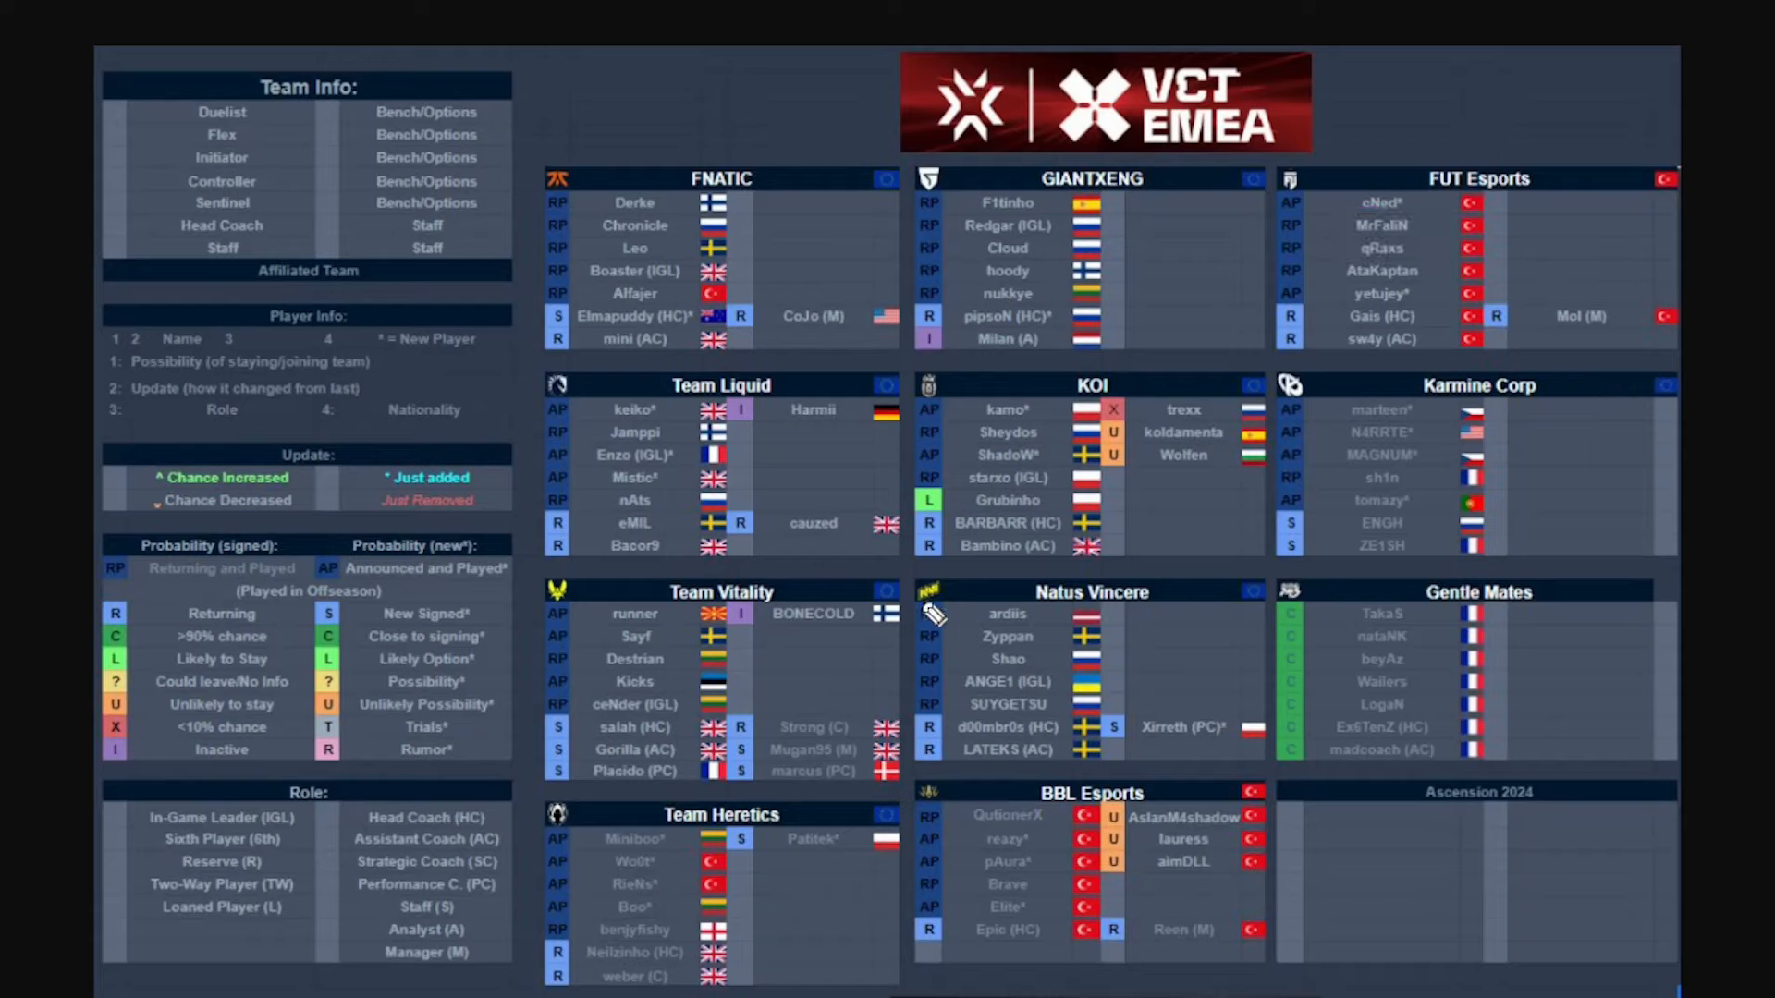
left_click_drag(969, 510, 1060, 522)
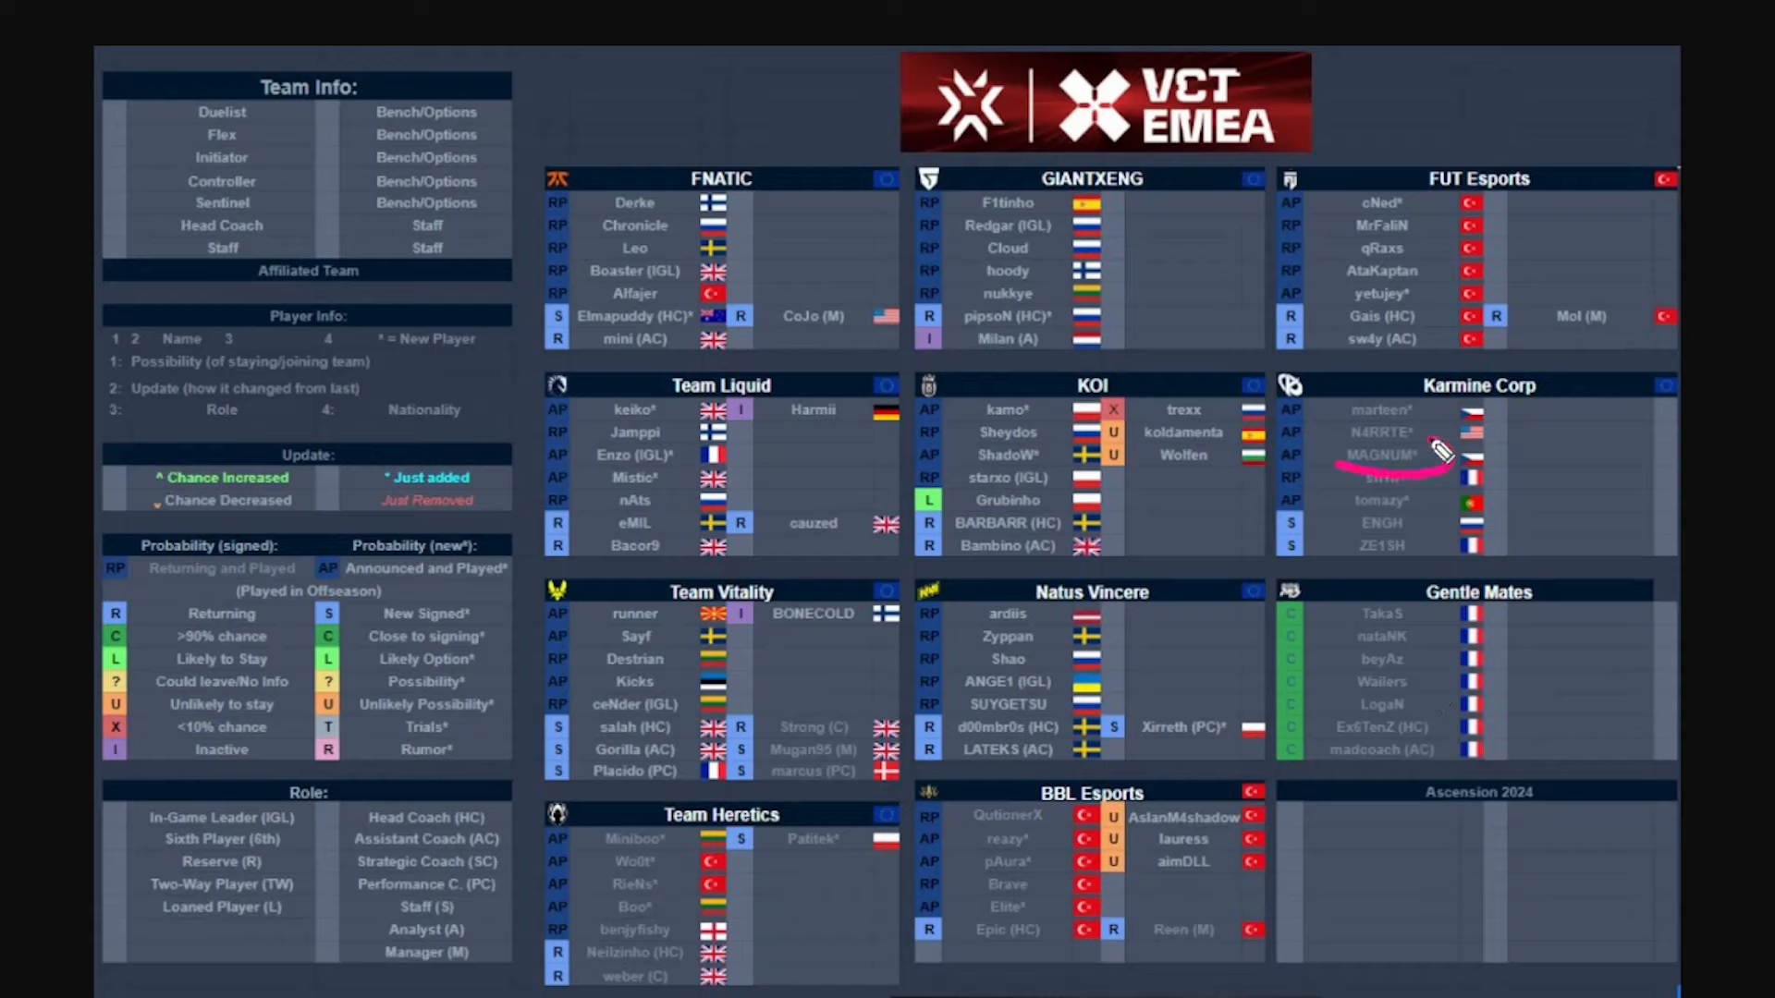
left_click_drag(1352, 468, 1356, 466)
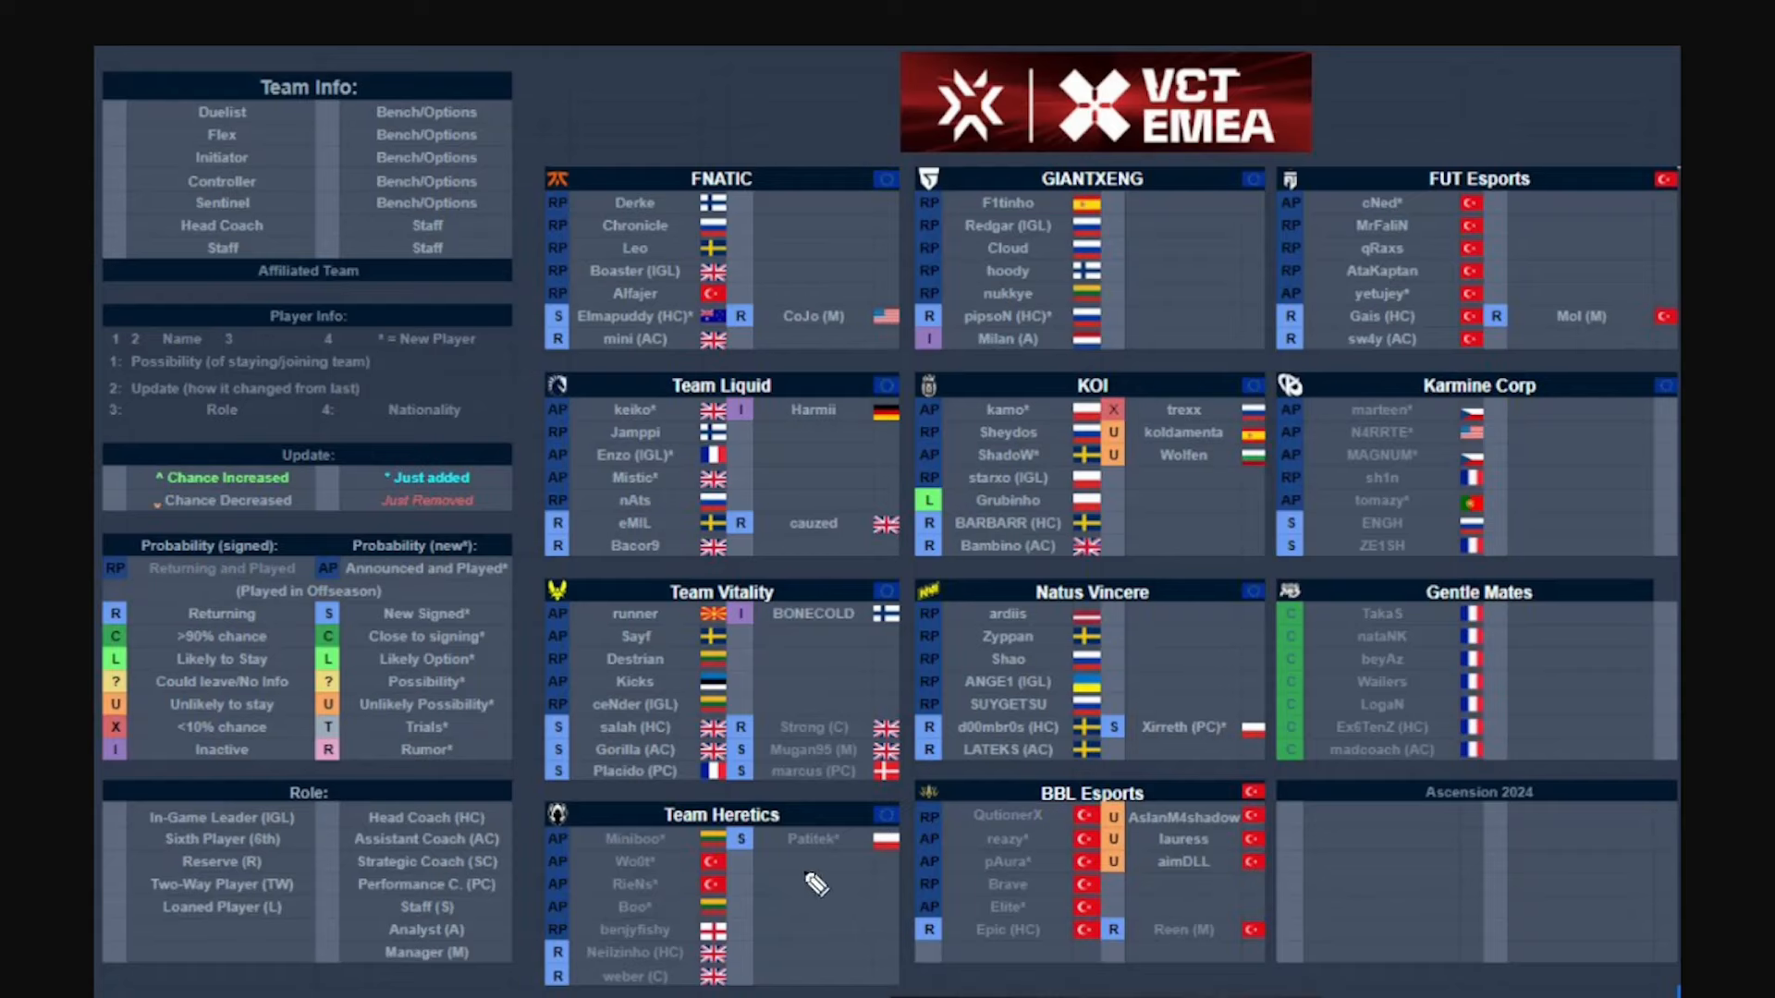
left_click_drag(779, 857, 853, 857)
mouse_move(666, 846)
left_mouse_down()
mouse_move(610, 887)
mouse_move(638, 841)
left_mouse_up()
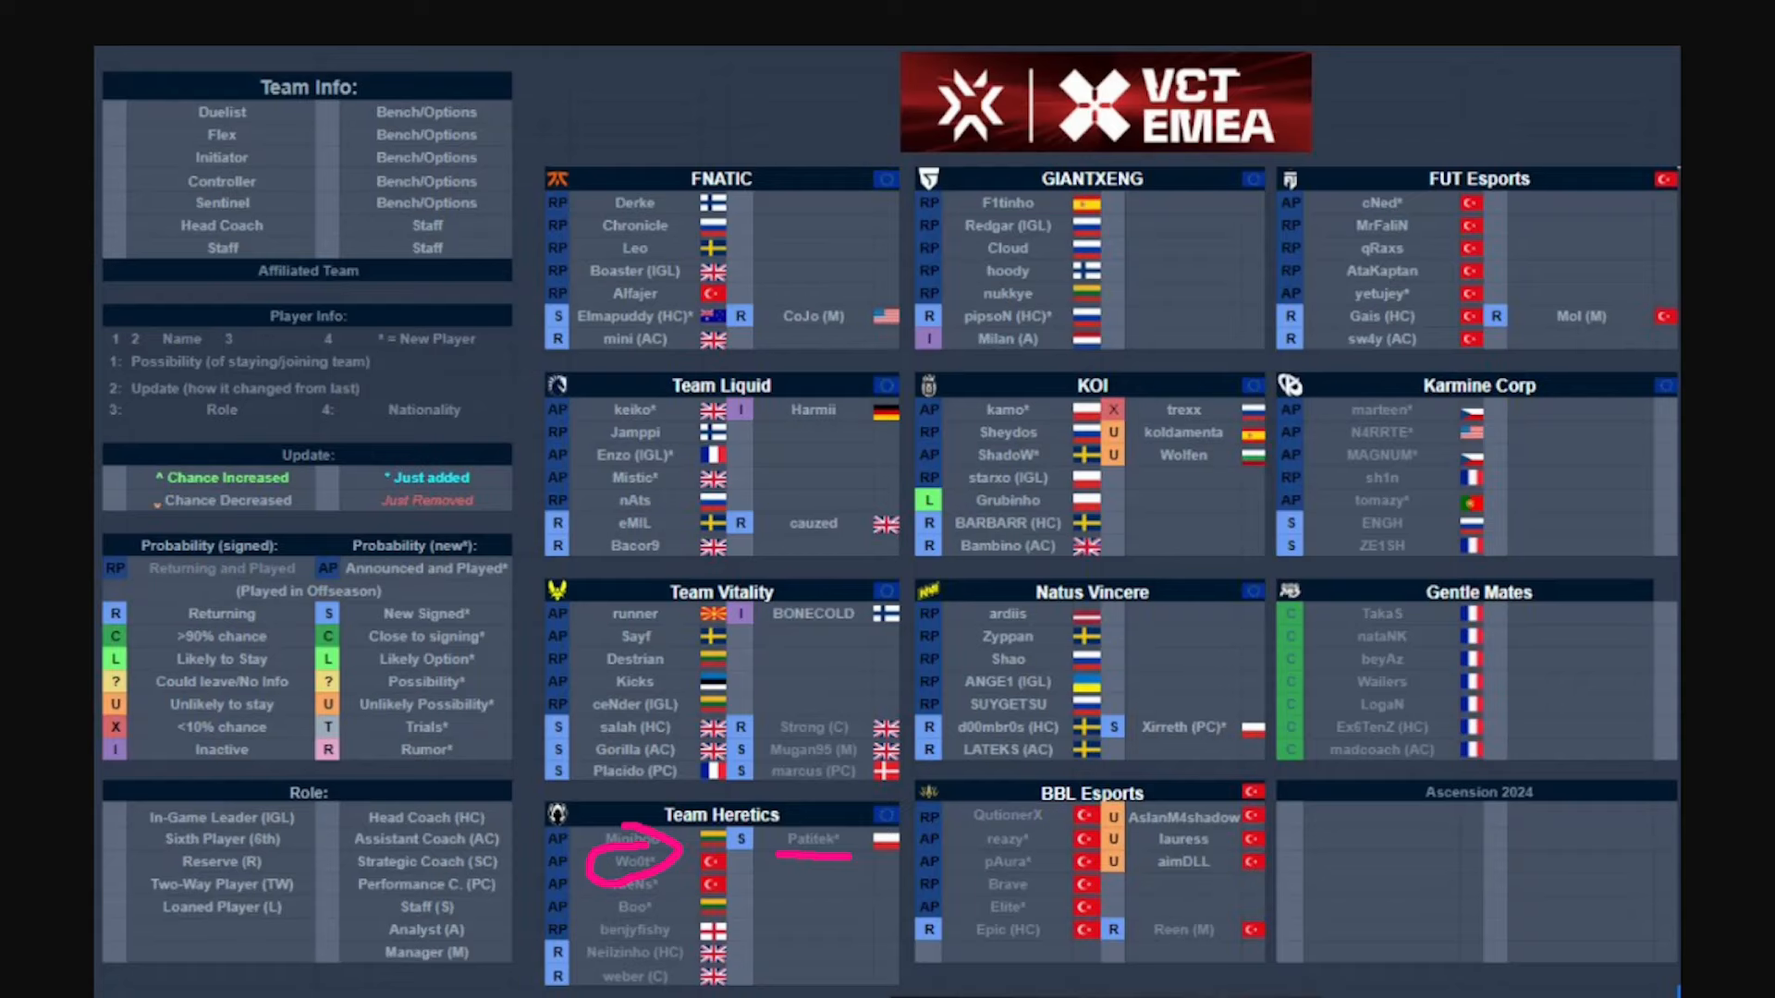
key("ctrl+z")
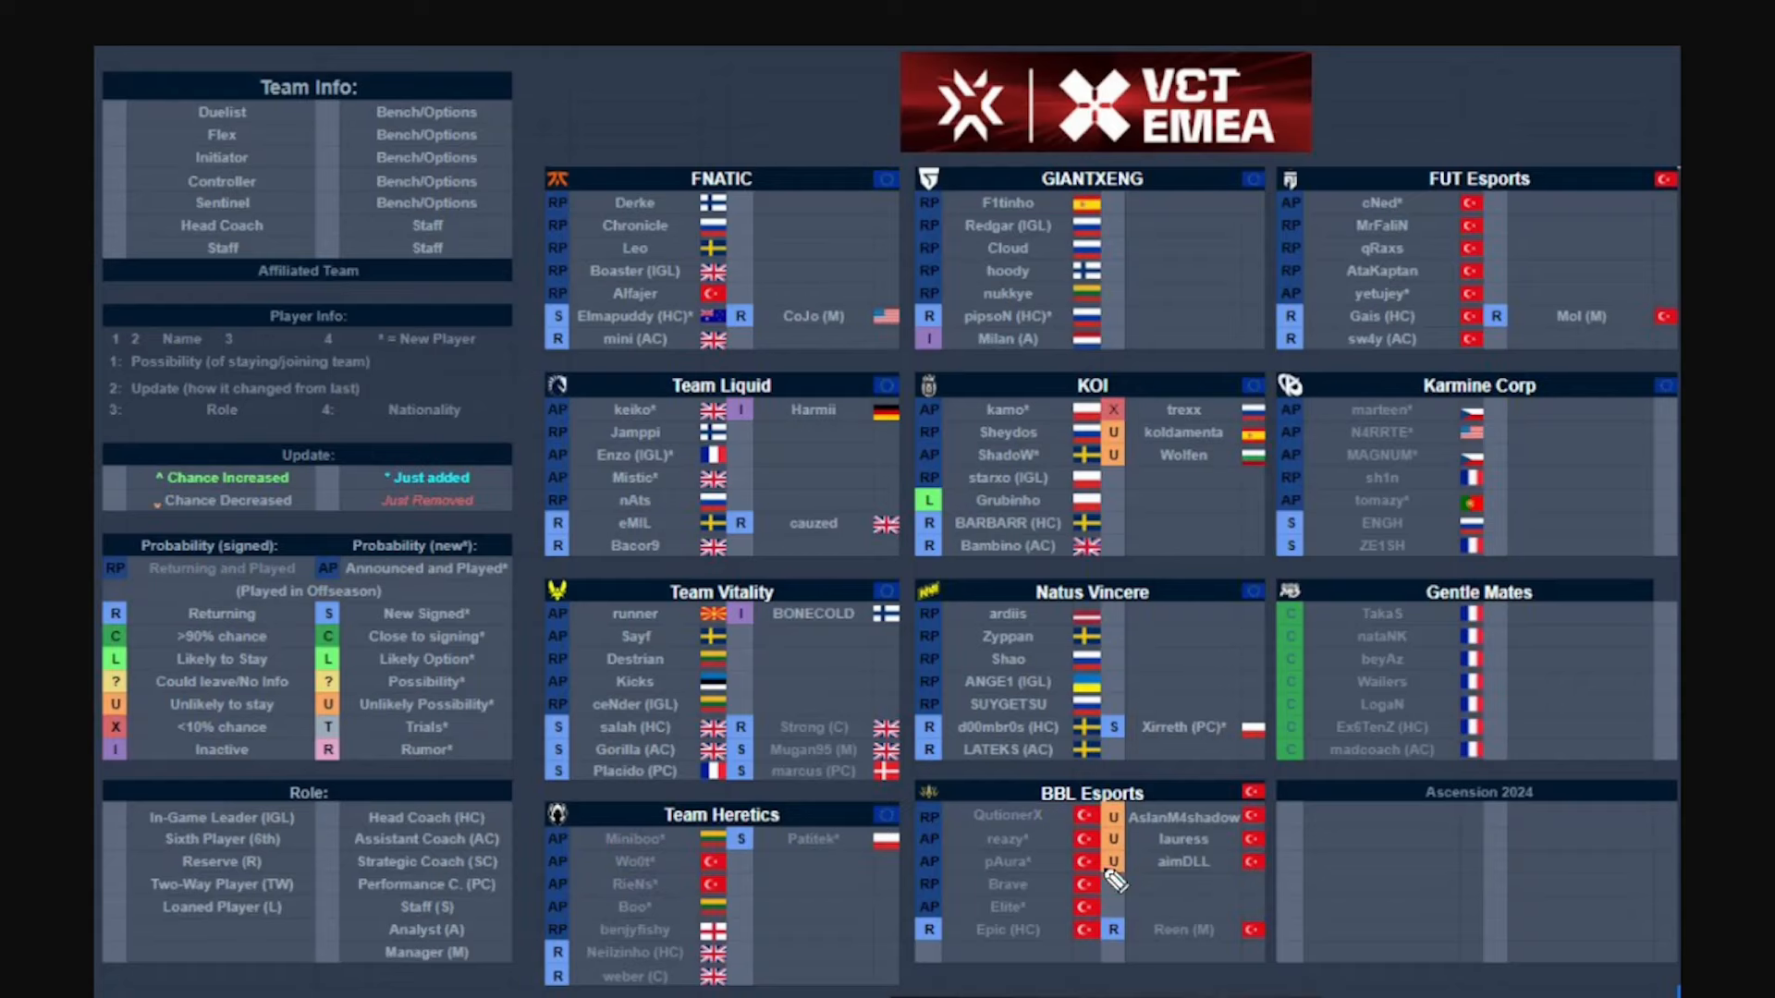
left_click(1210, 809)
left_click_drag(1351, 781, 1318, 874)
mouse_move(1404, 794)
left_mouse_down()
mouse_move(1366, 845)
mouse_move(1420, 858)
left_mouse_up()
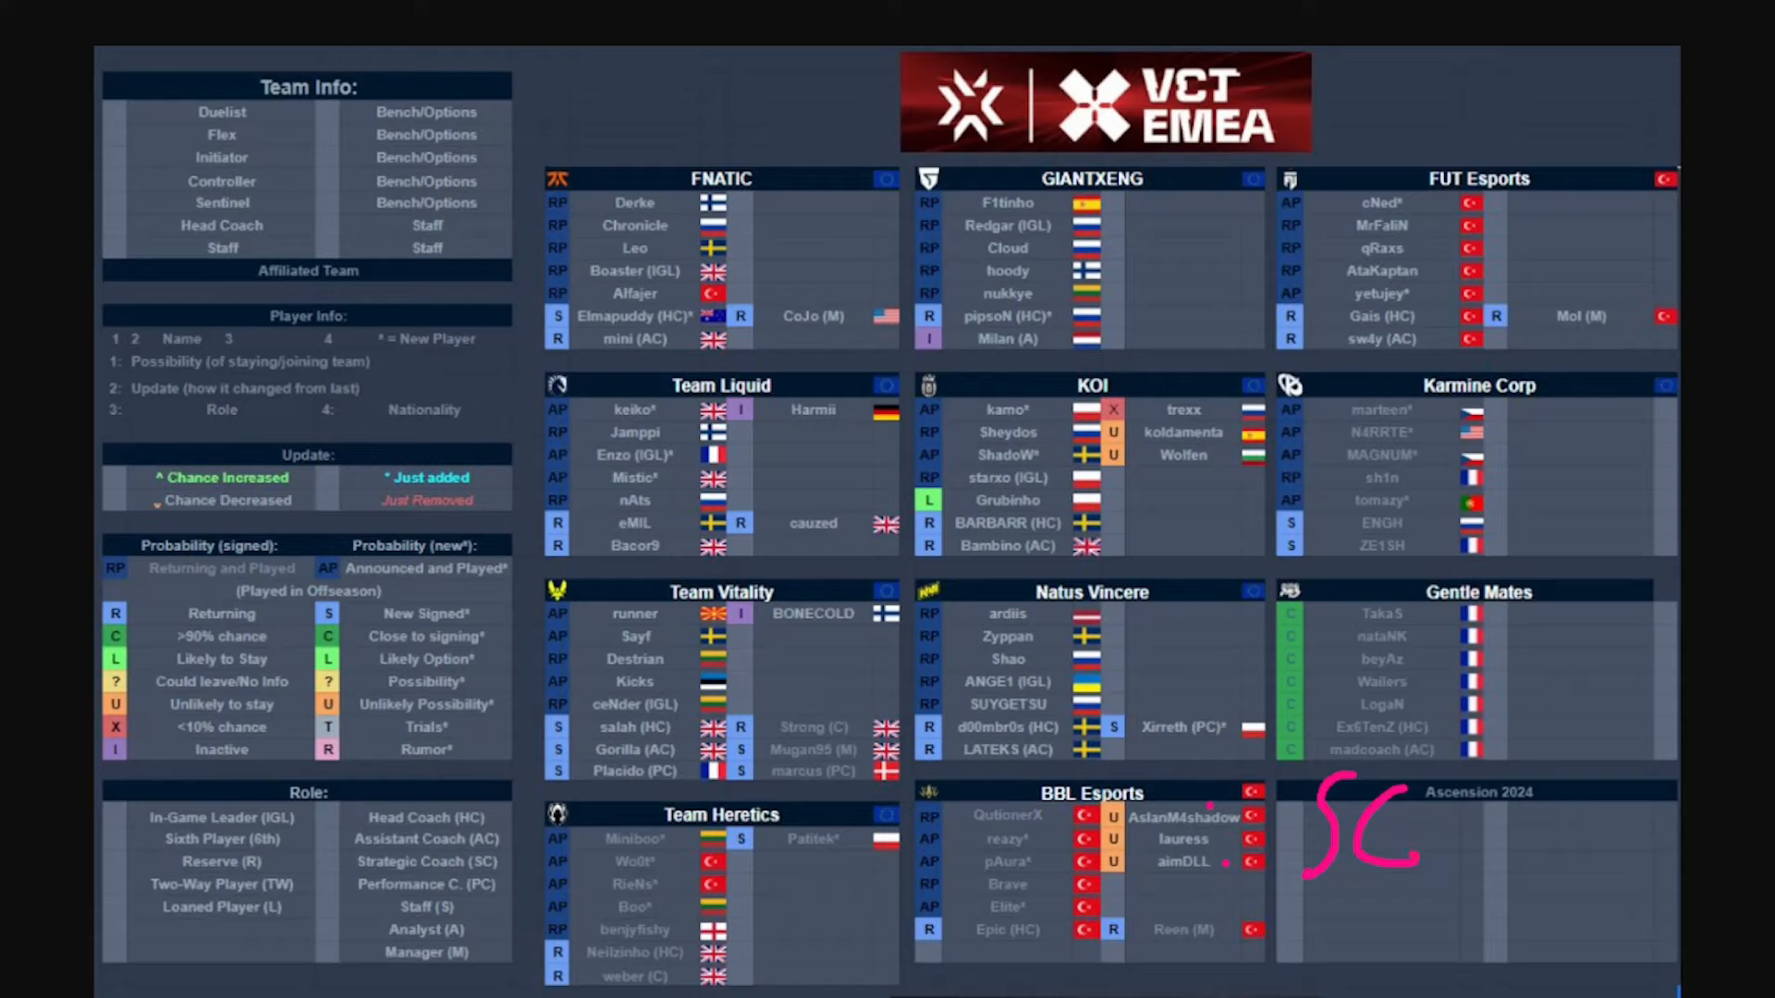
mouse_move(1400, 790)
left_mouse_down()
mouse_move(1366, 854)
mouse_move(1498, 848)
left_mouse_up()
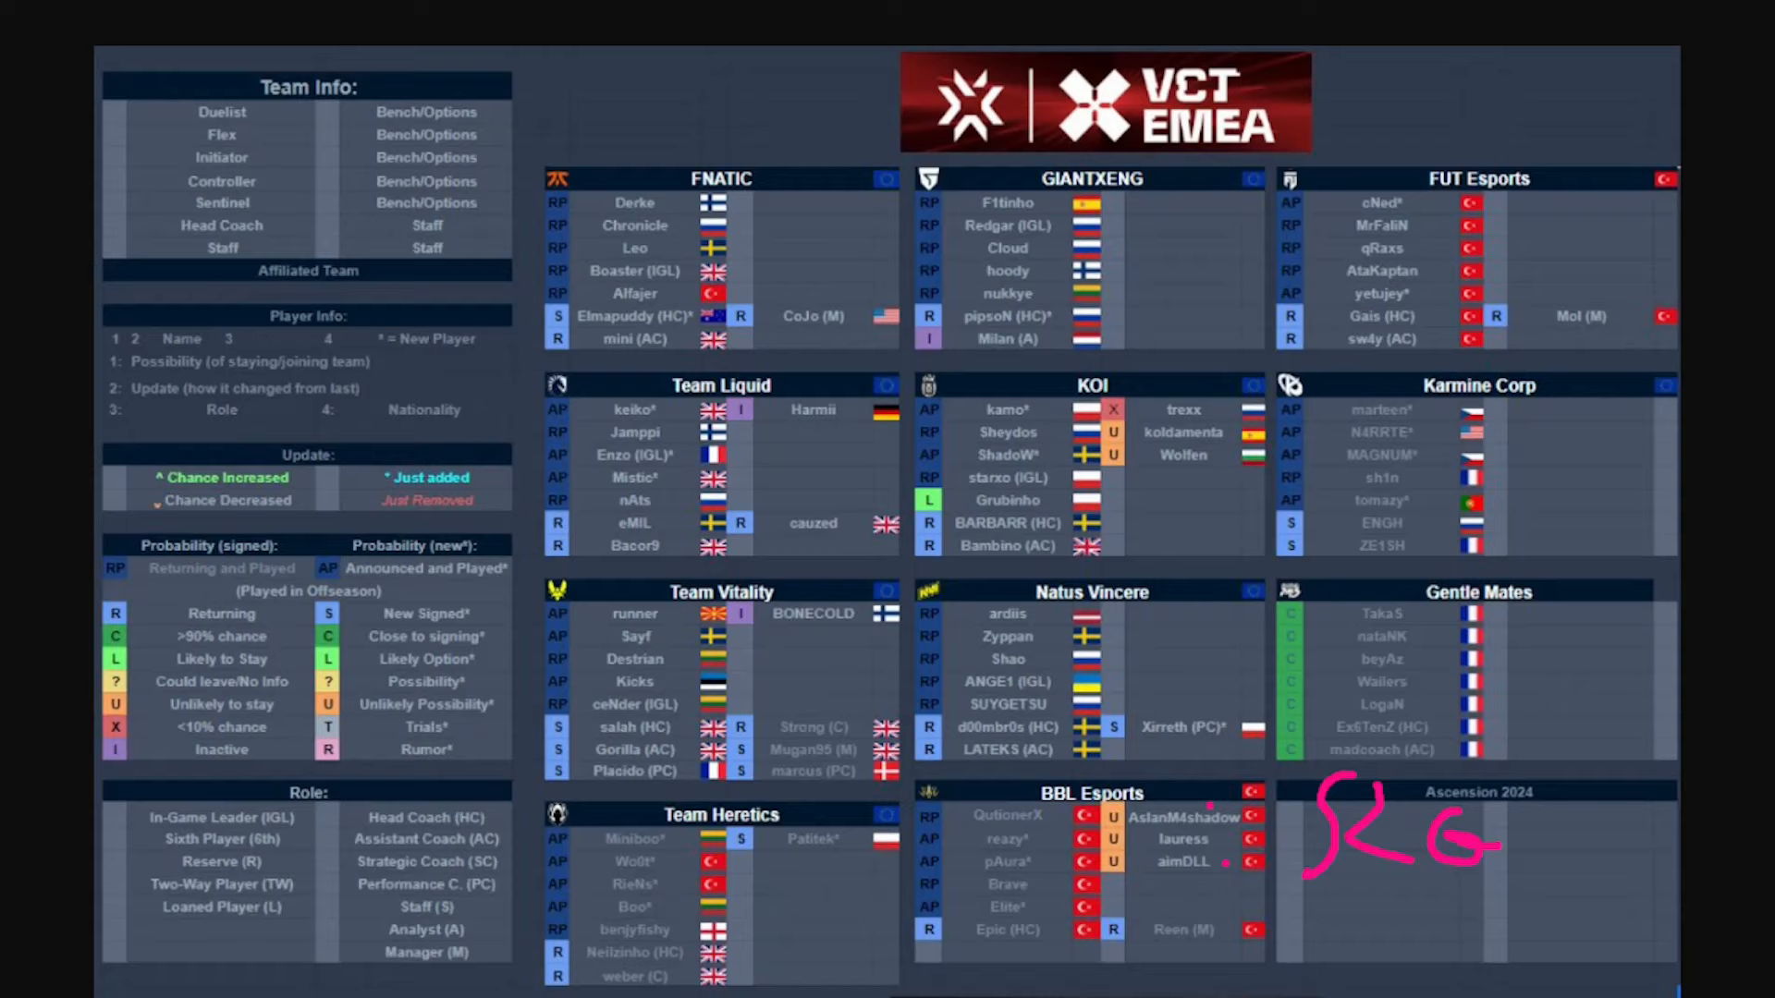
key("e")
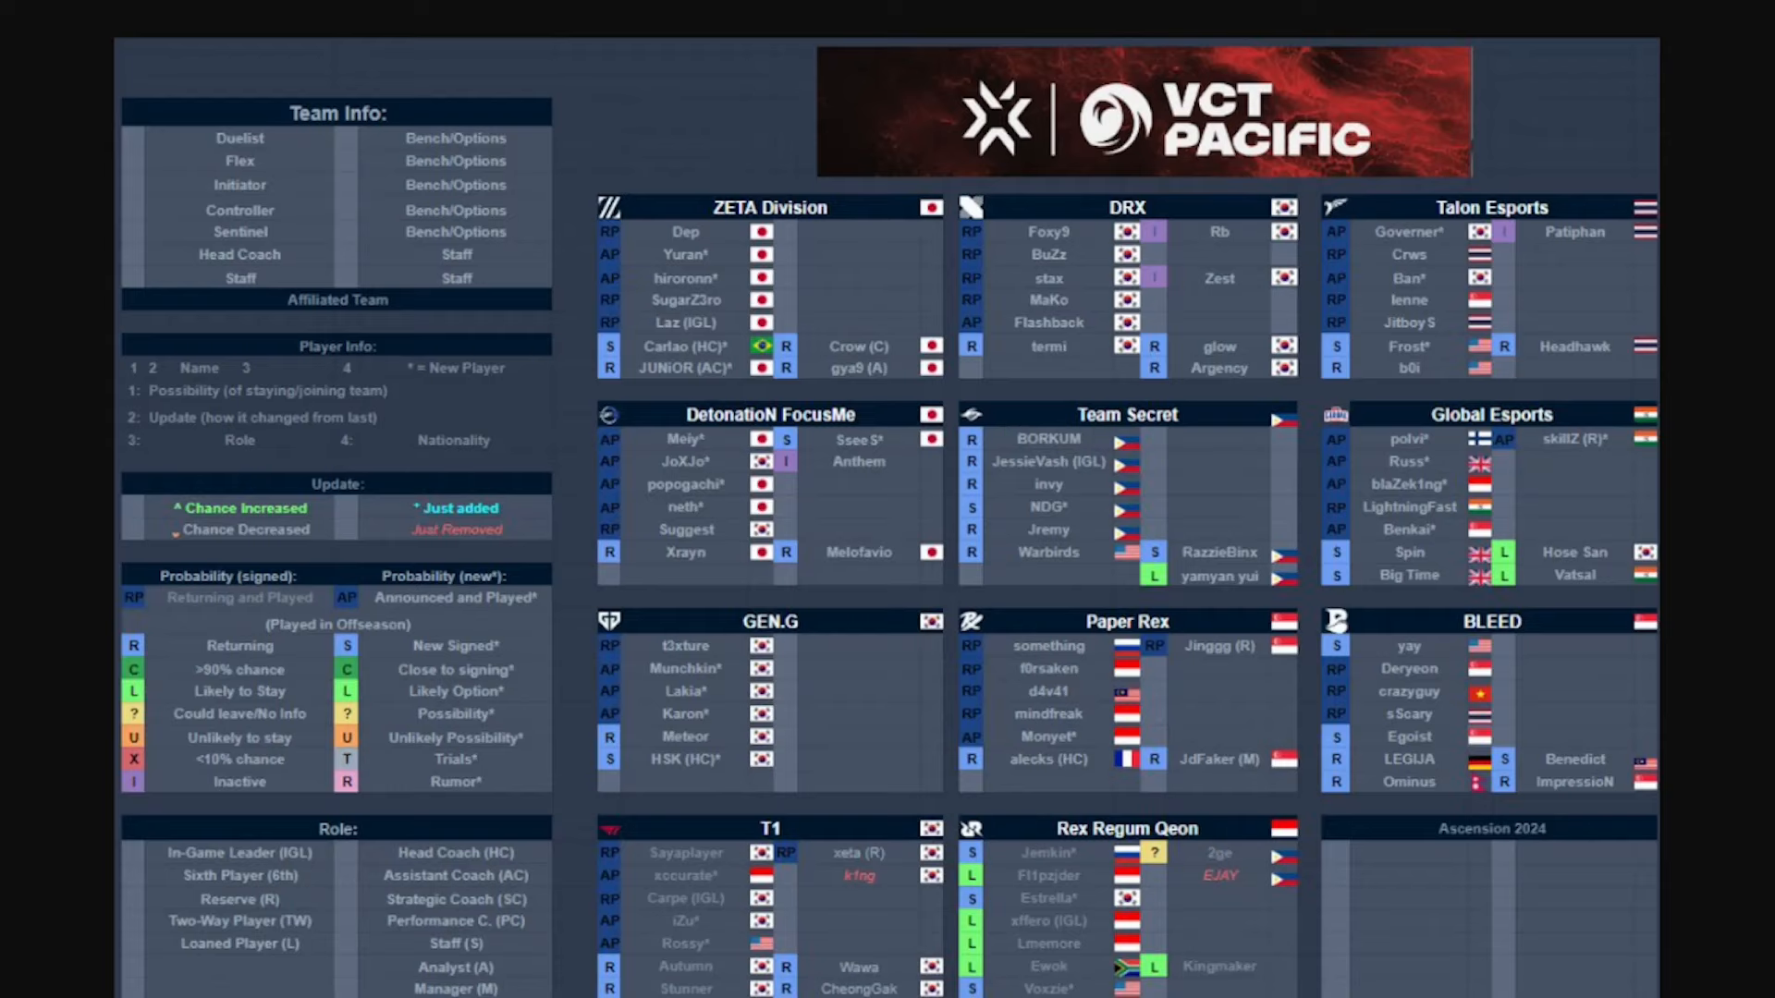
Step: Circle k1ng in T1 and skillZ in Global Esports, then clear the circles
left_click_drag(846, 897, 874, 905)
mouse_move(1547, 464)
left_mouse_down()
mouse_move(1629, 463)
mouse_move(1595, 416)
mouse_move(1534, 462)
left_mouse_up()
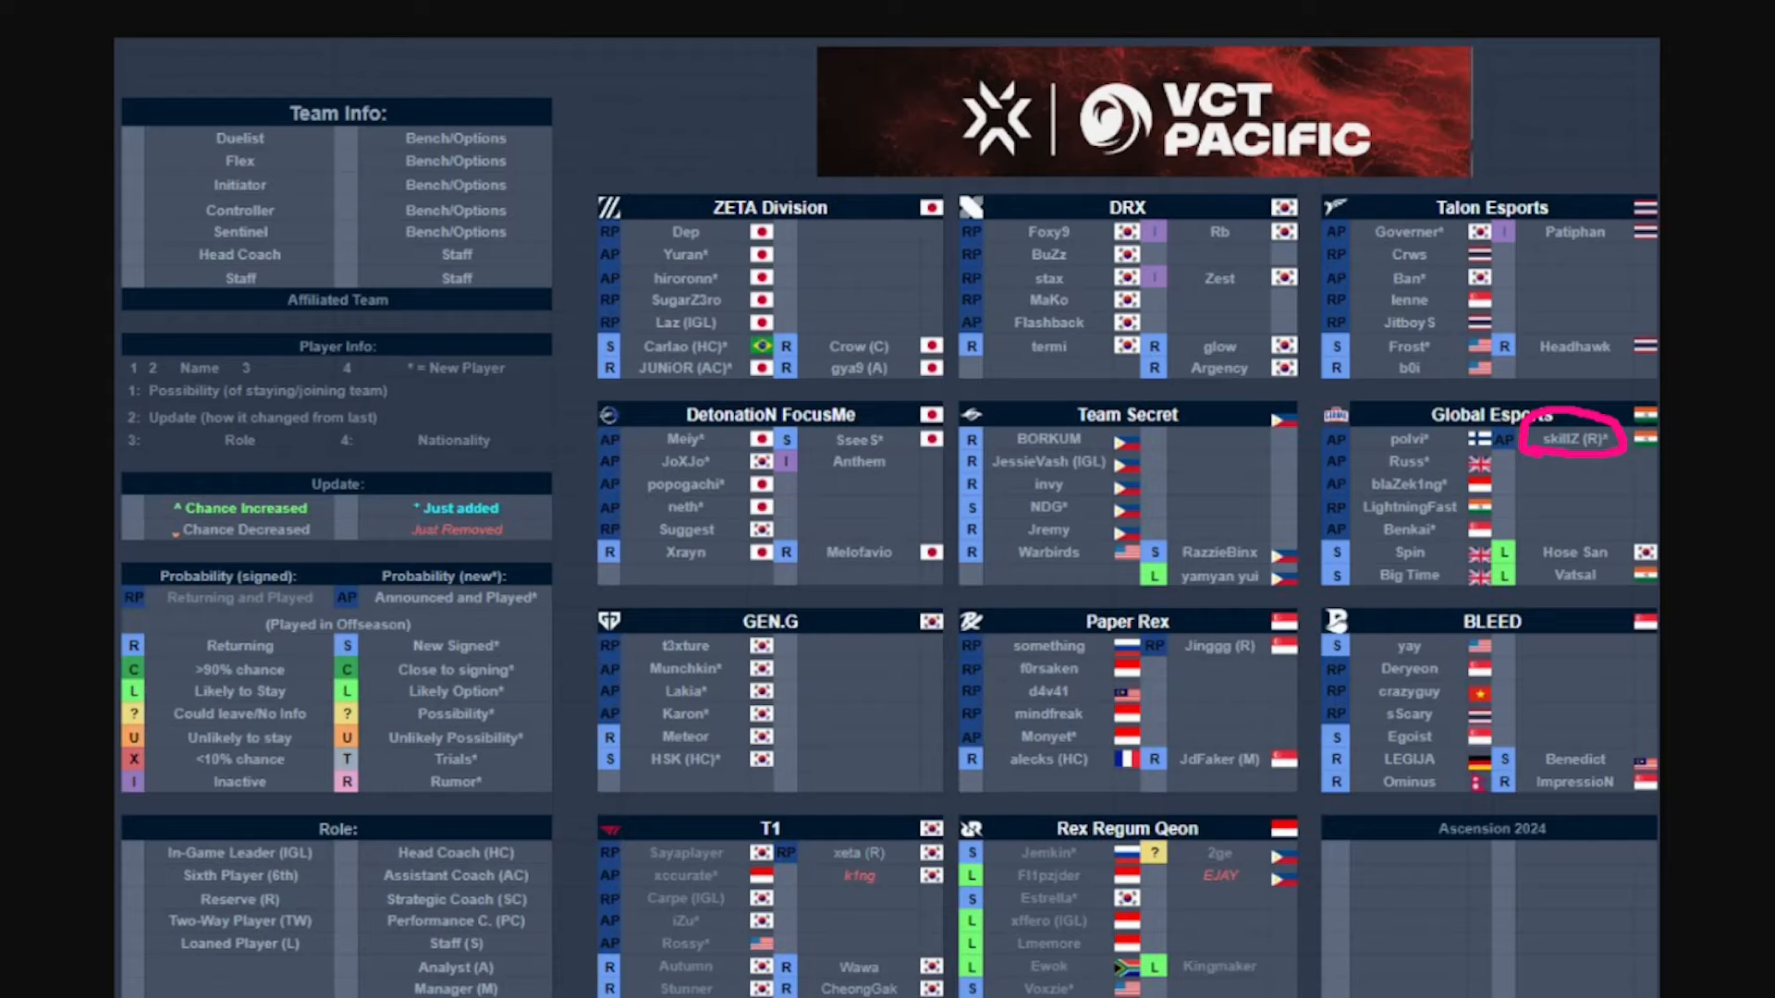
key("e")
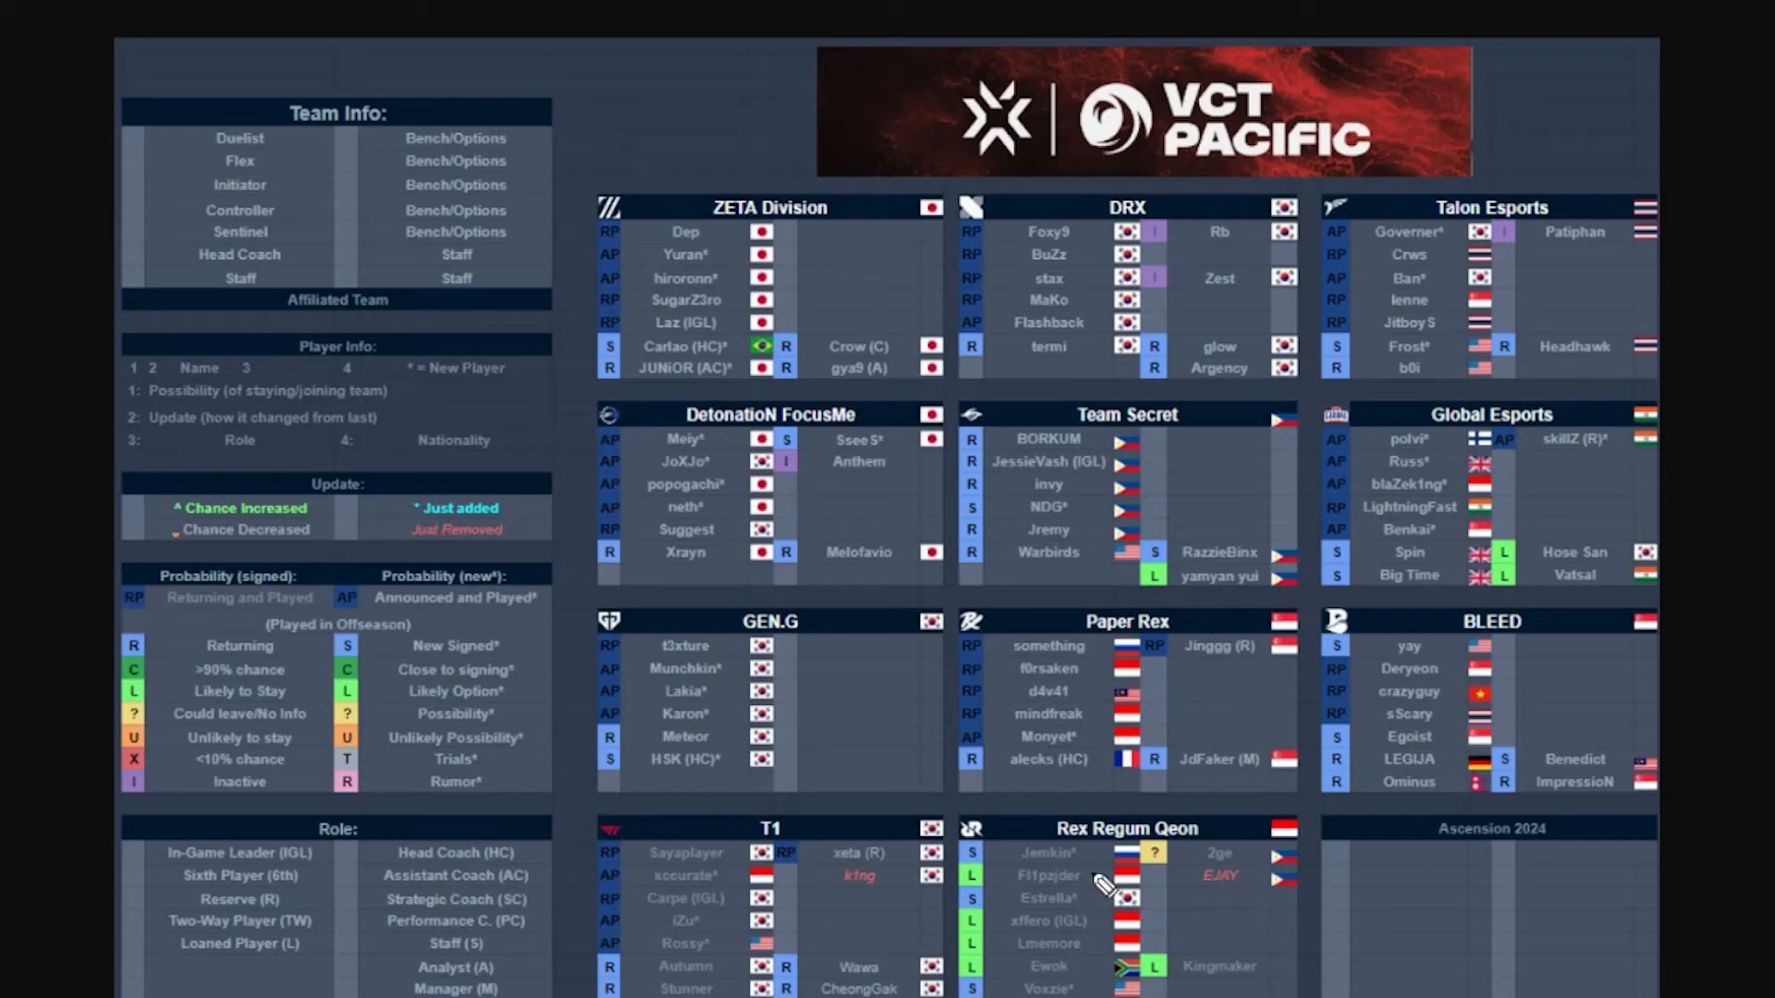
Step: Mark xffero and Ewok in Rex Regum Qeon with pink dots
left_click(1103, 921)
left_click(1101, 976)
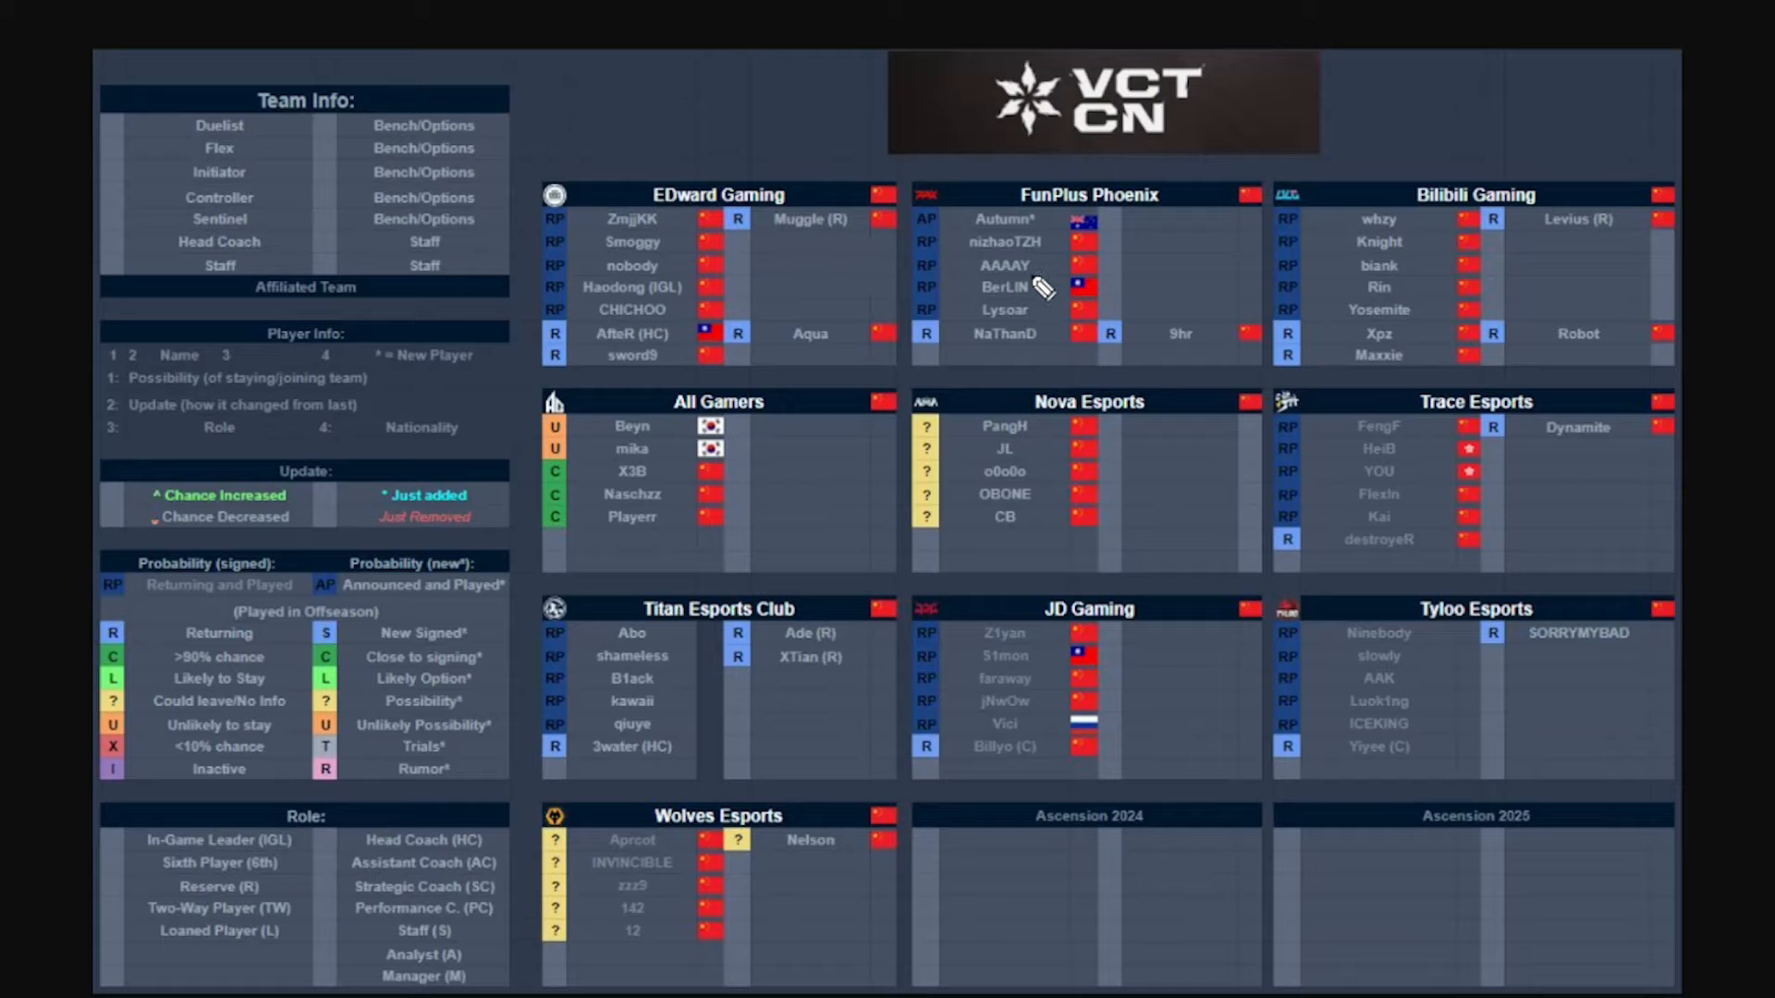
Step: Circle and erase in turn BerLIN (IGL), Knight and biank, biank alone, and Xpz in Bilibili Gaming
mouse_move(1043, 287)
left_mouse_down()
mouse_move(971, 294)
mouse_move(1033, 274)
mouse_move(1082, 291)
mouse_move(1105, 266)
mouse_move(1102, 305)
mouse_move(1207, 294)
left_mouse_up()
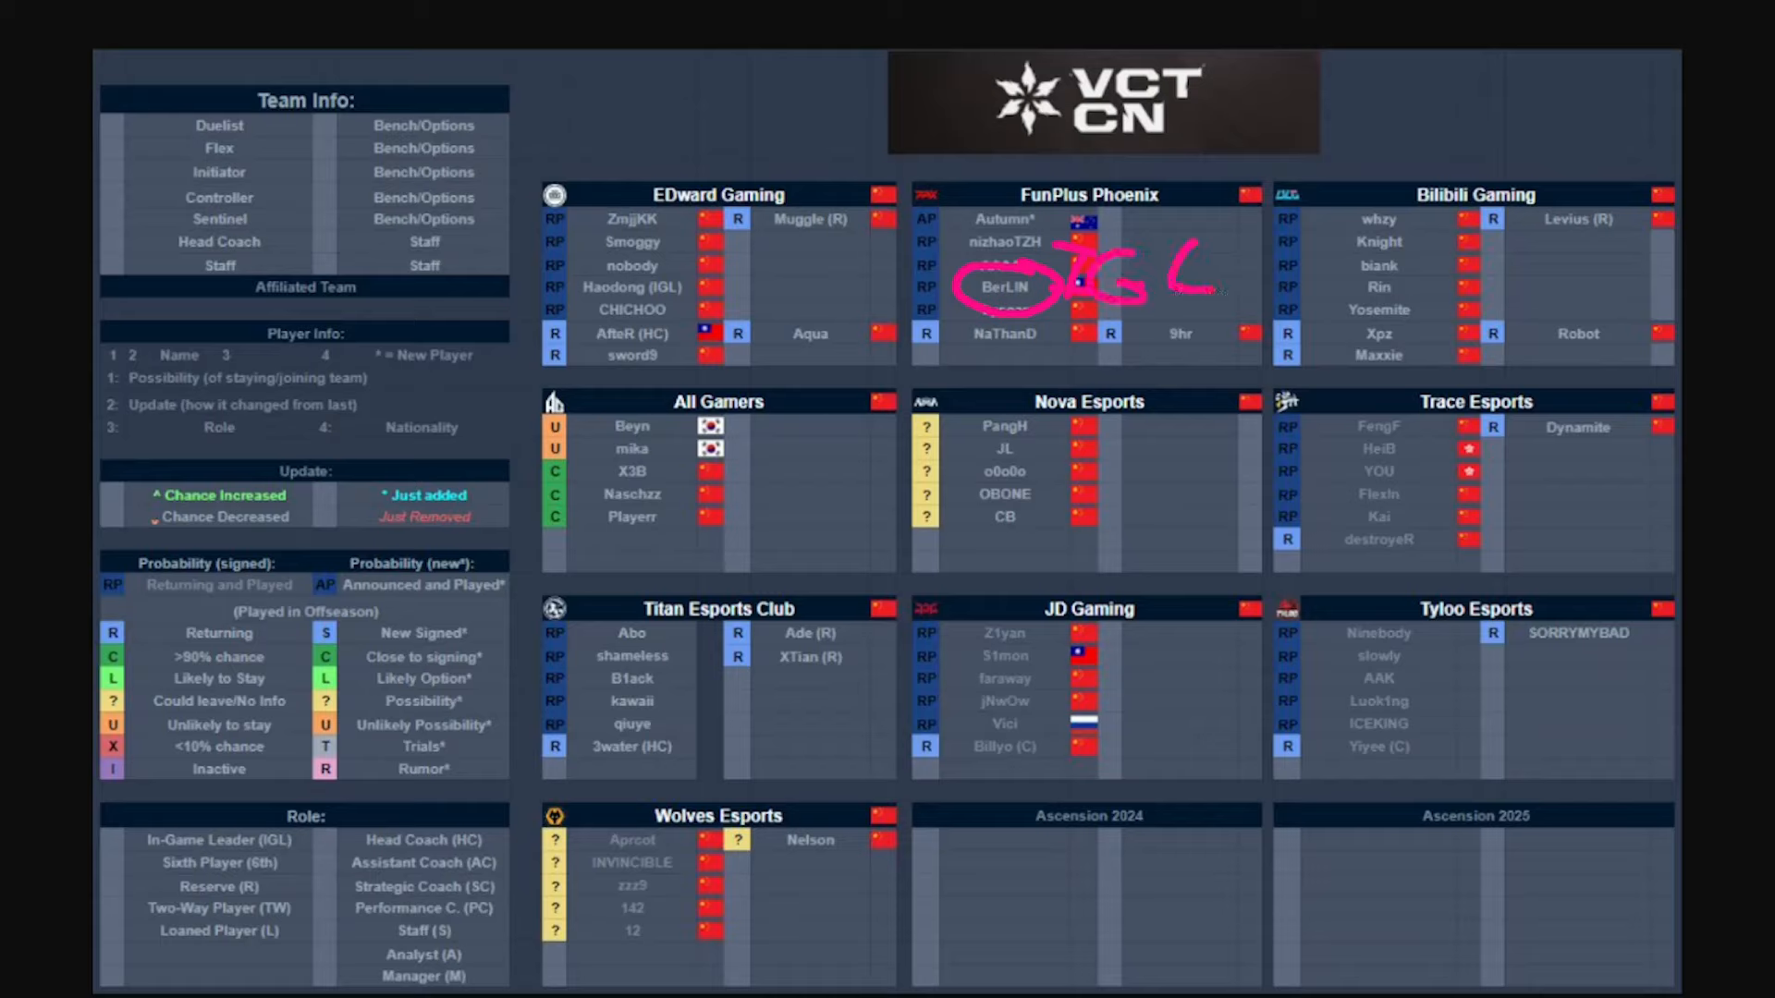
key("e")
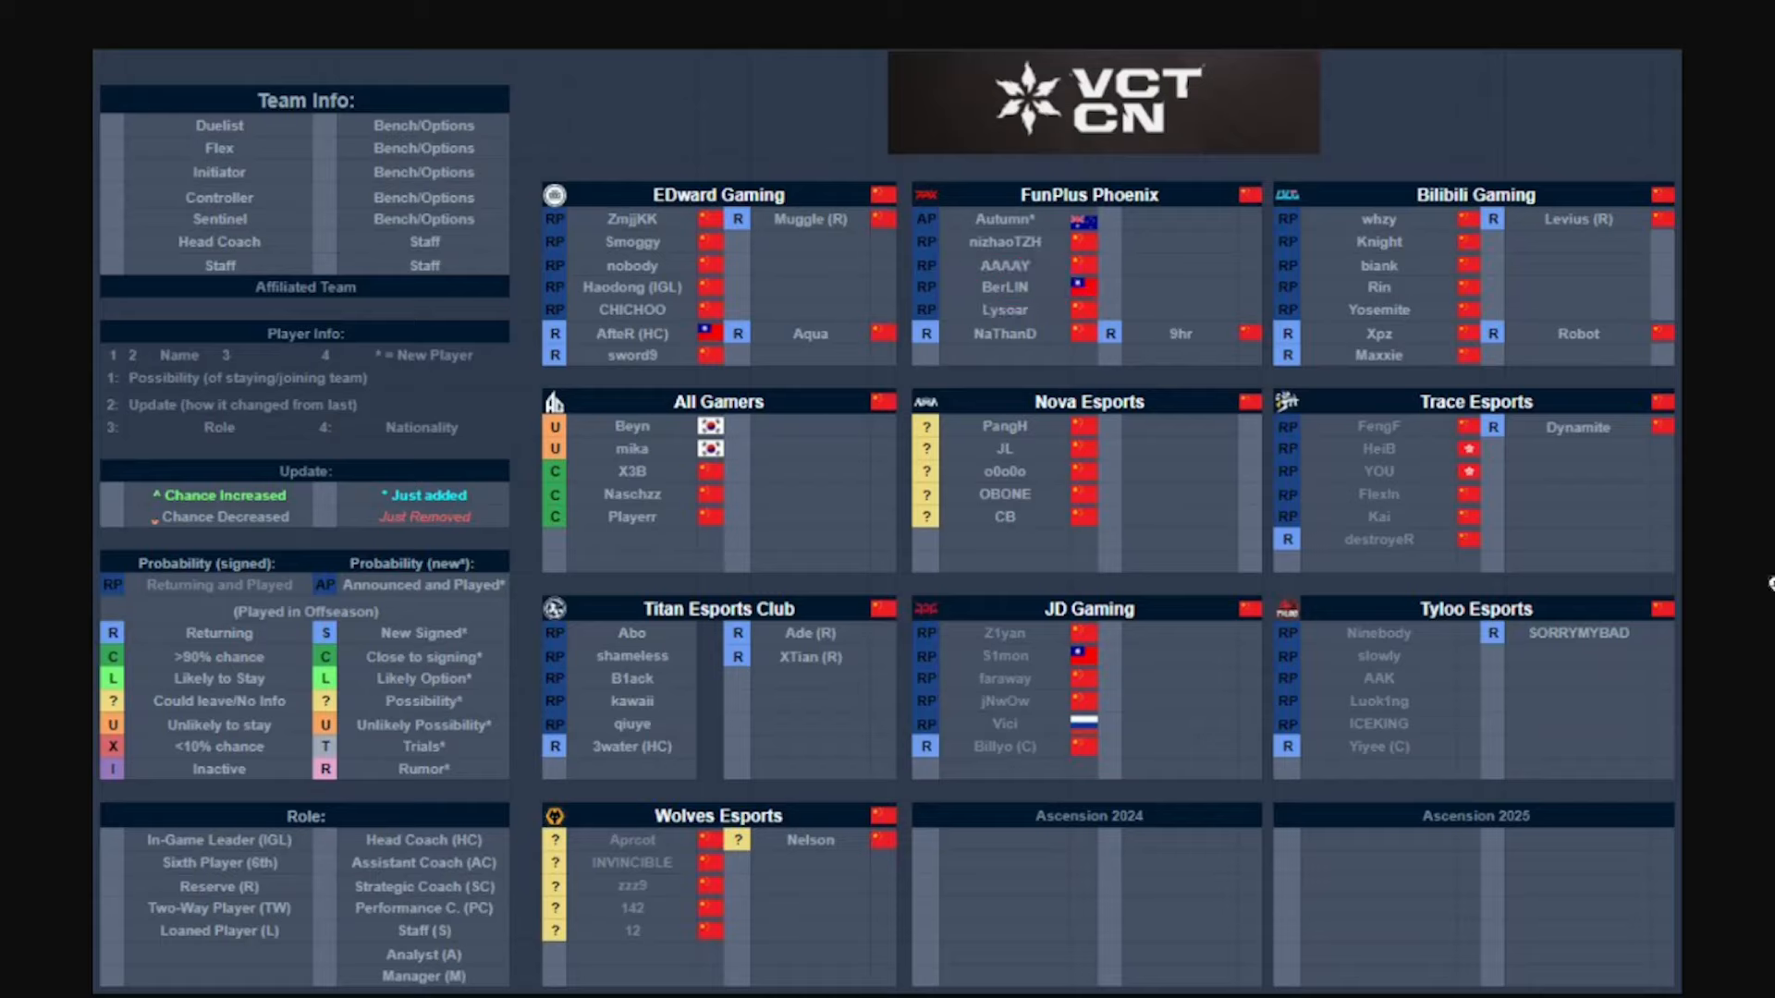
mouse_move(1406, 242)
left_mouse_down()
mouse_move(1365, 240)
mouse_move(1362, 285)
mouse_move(1392, 230)
left_mouse_up()
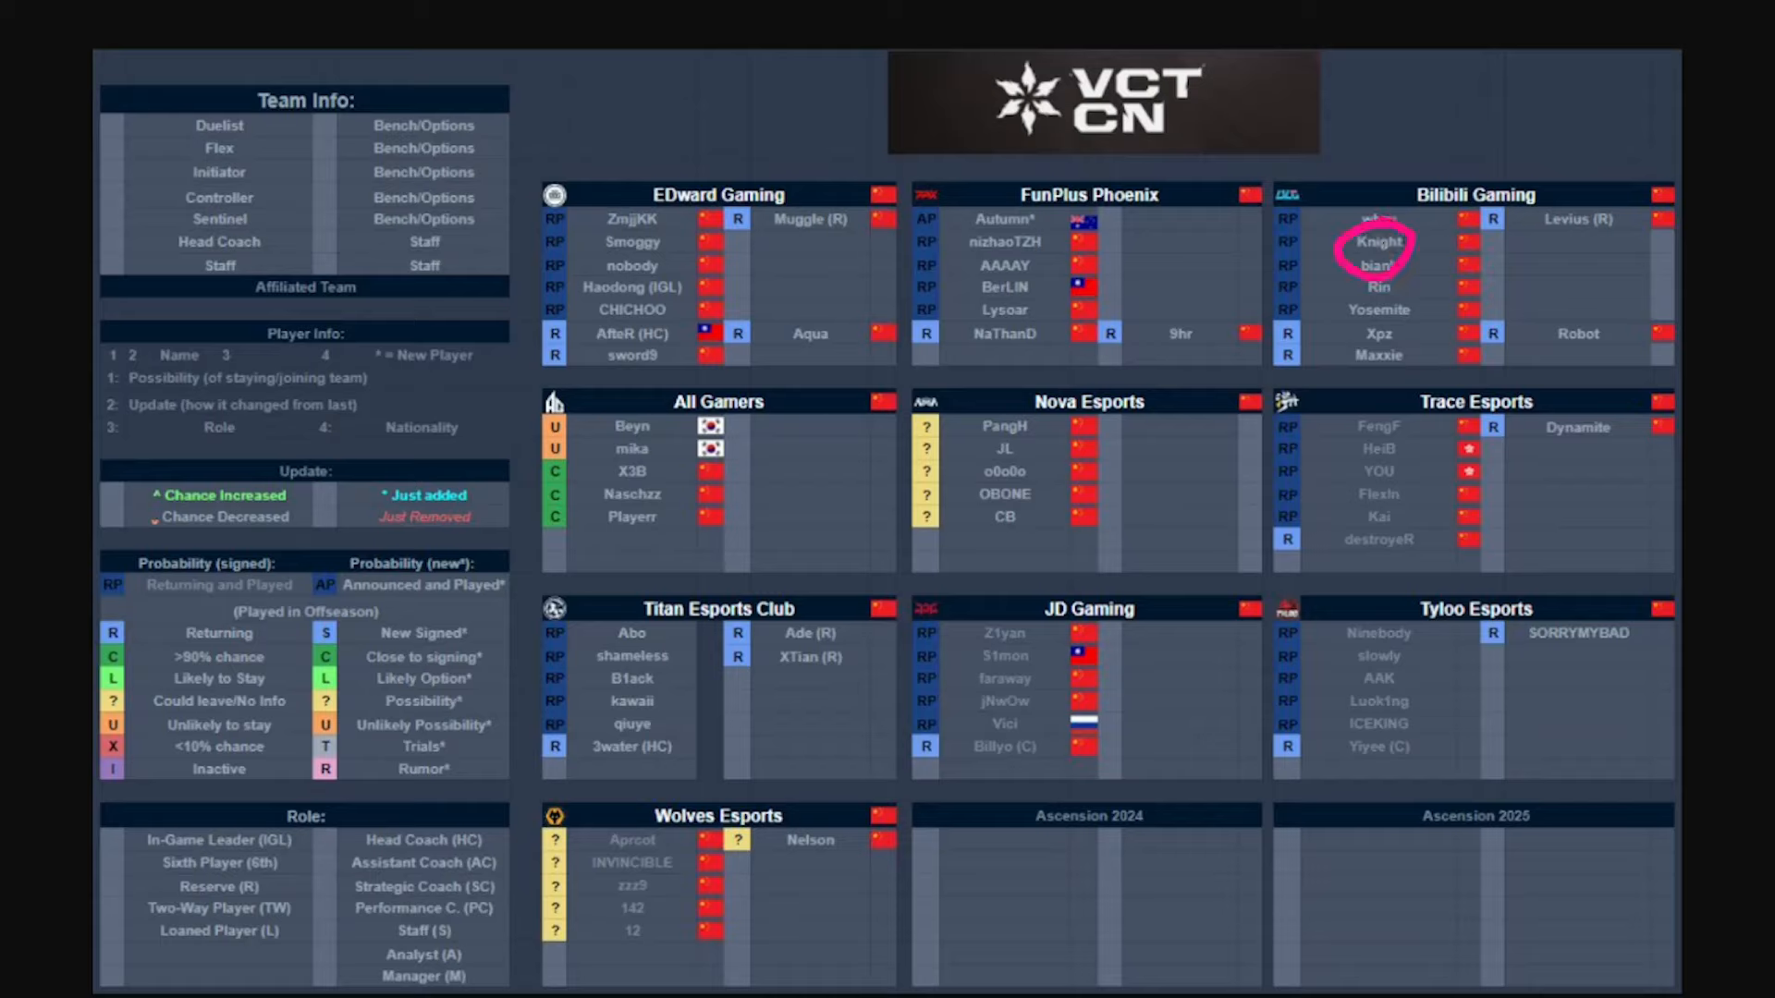
key("e")
mouse_move(1411, 263)
left_mouse_down()
mouse_move(1450, 266)
mouse_move(1432, 292)
mouse_move(1491, 247)
mouse_move(1495, 271)
mouse_move(1533, 278)
left_mouse_up()
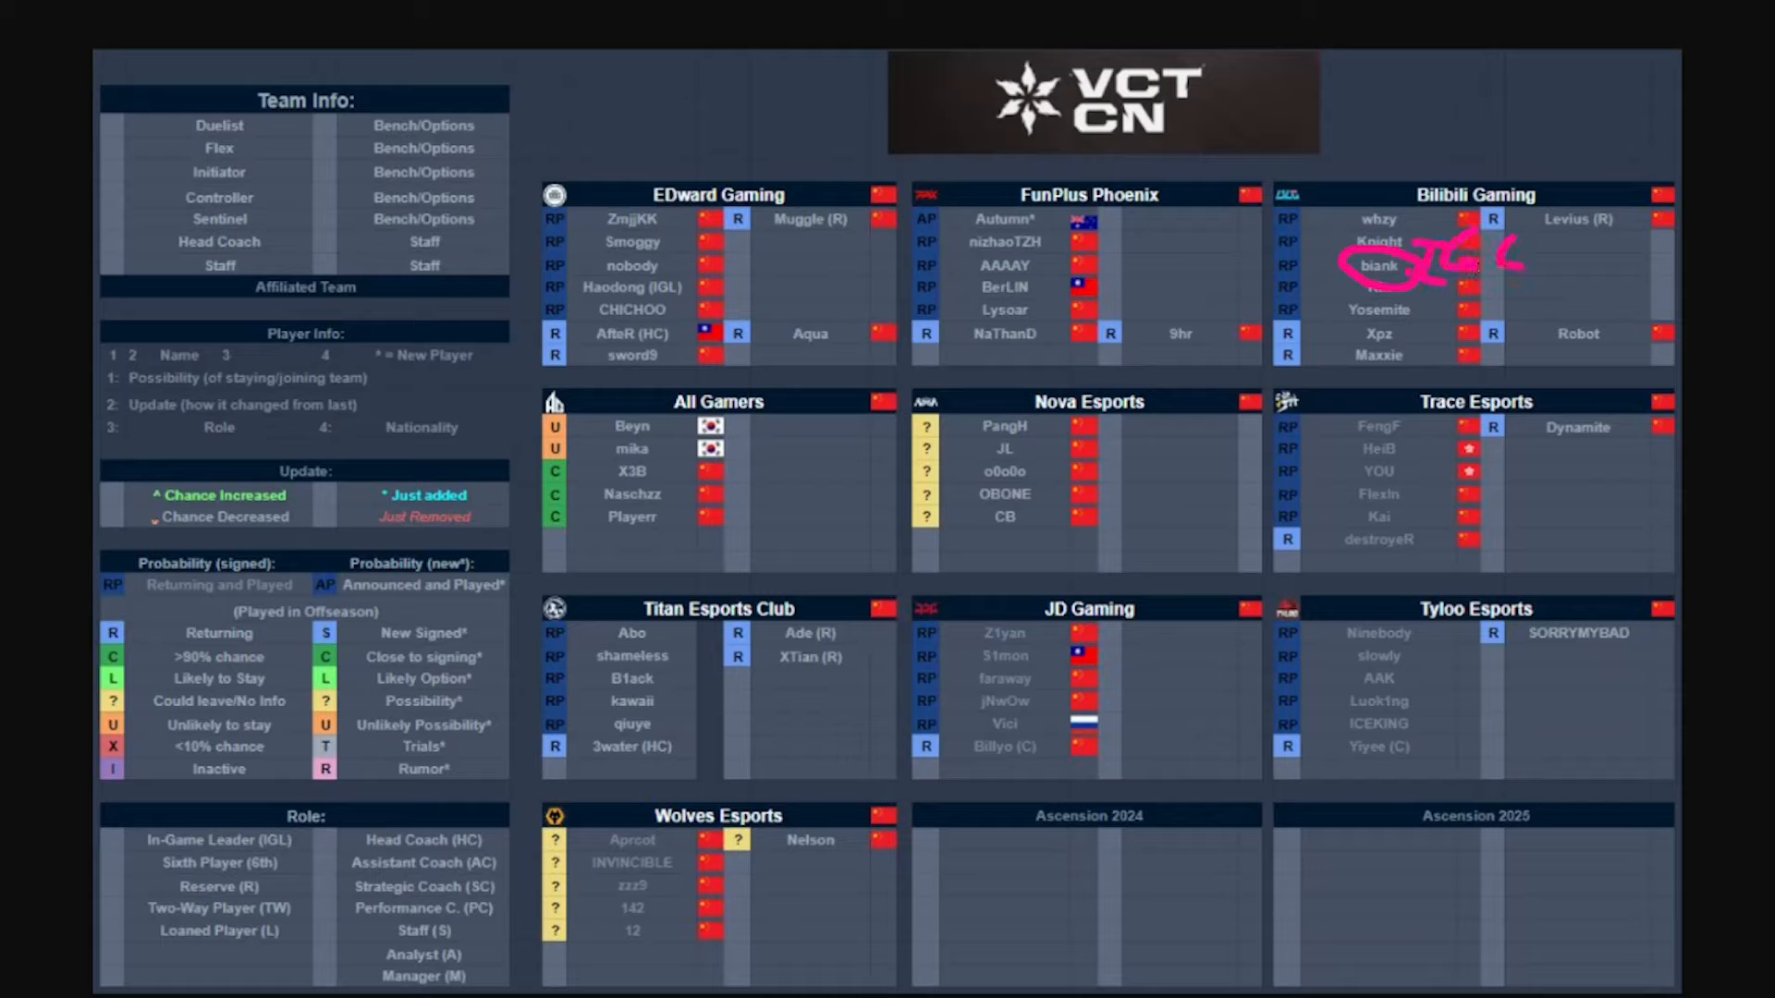
key("e")
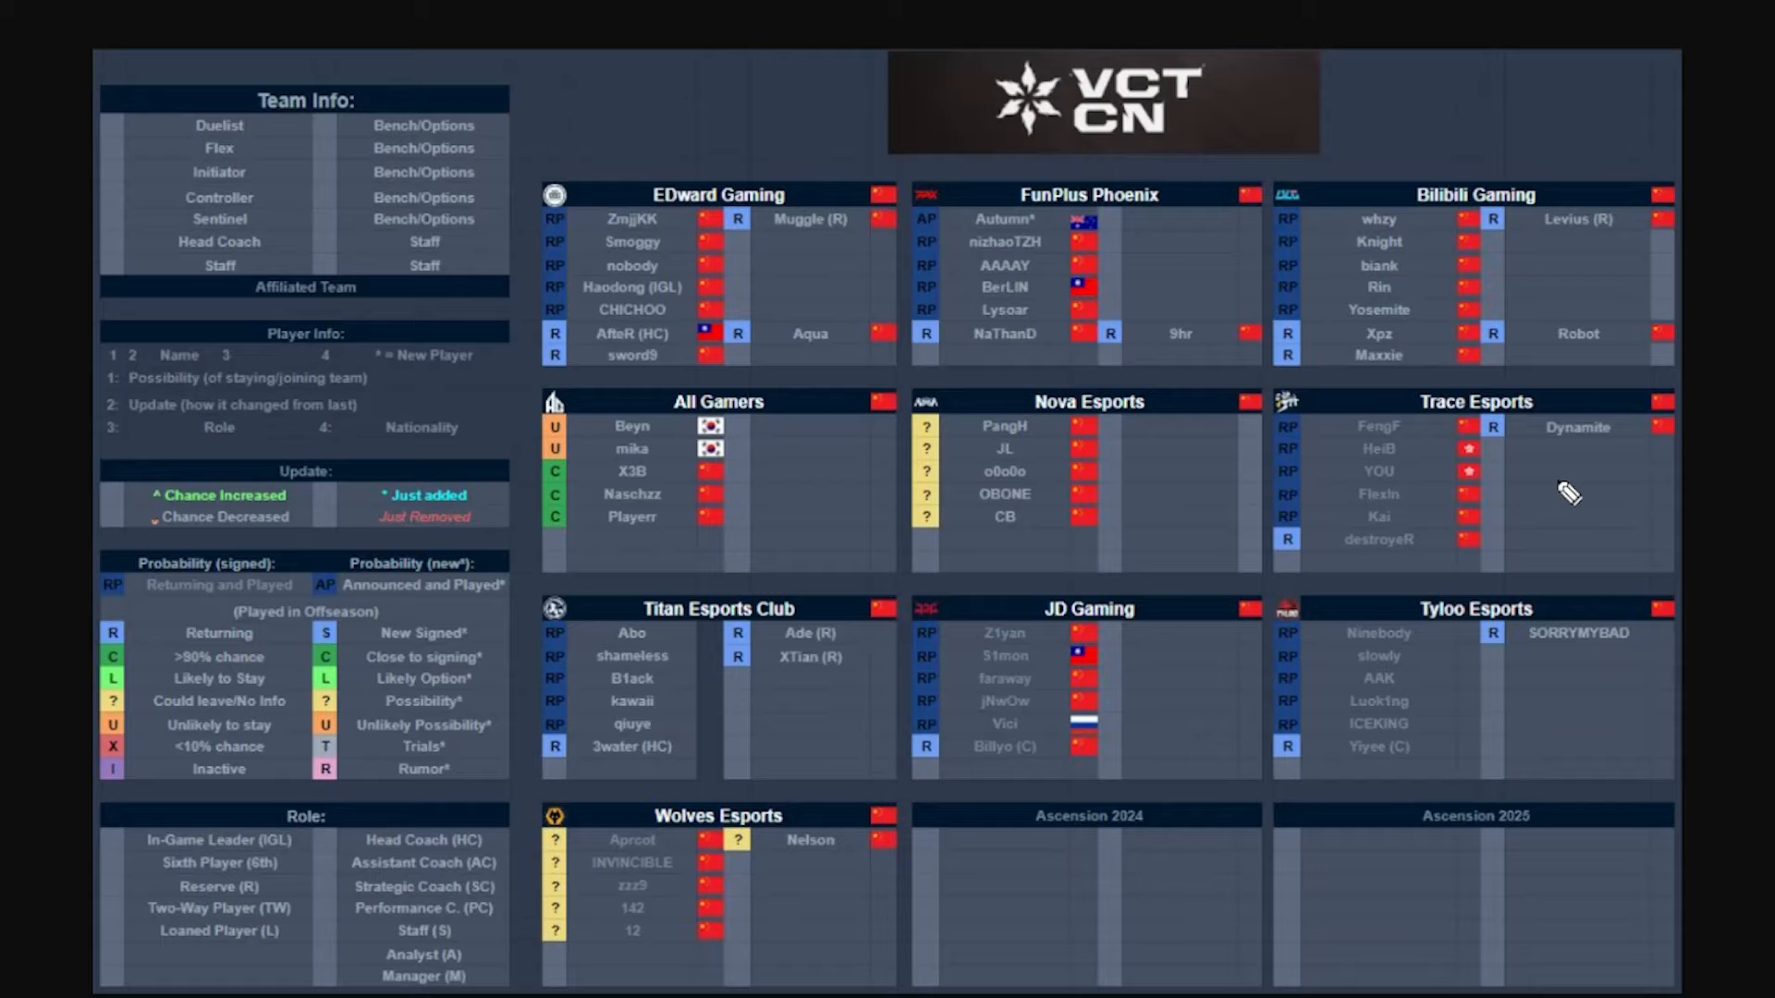
mouse_move(1366, 340)
left_mouse_down()
mouse_move(1407, 317)
mouse_move(1368, 360)
left_mouse_up()
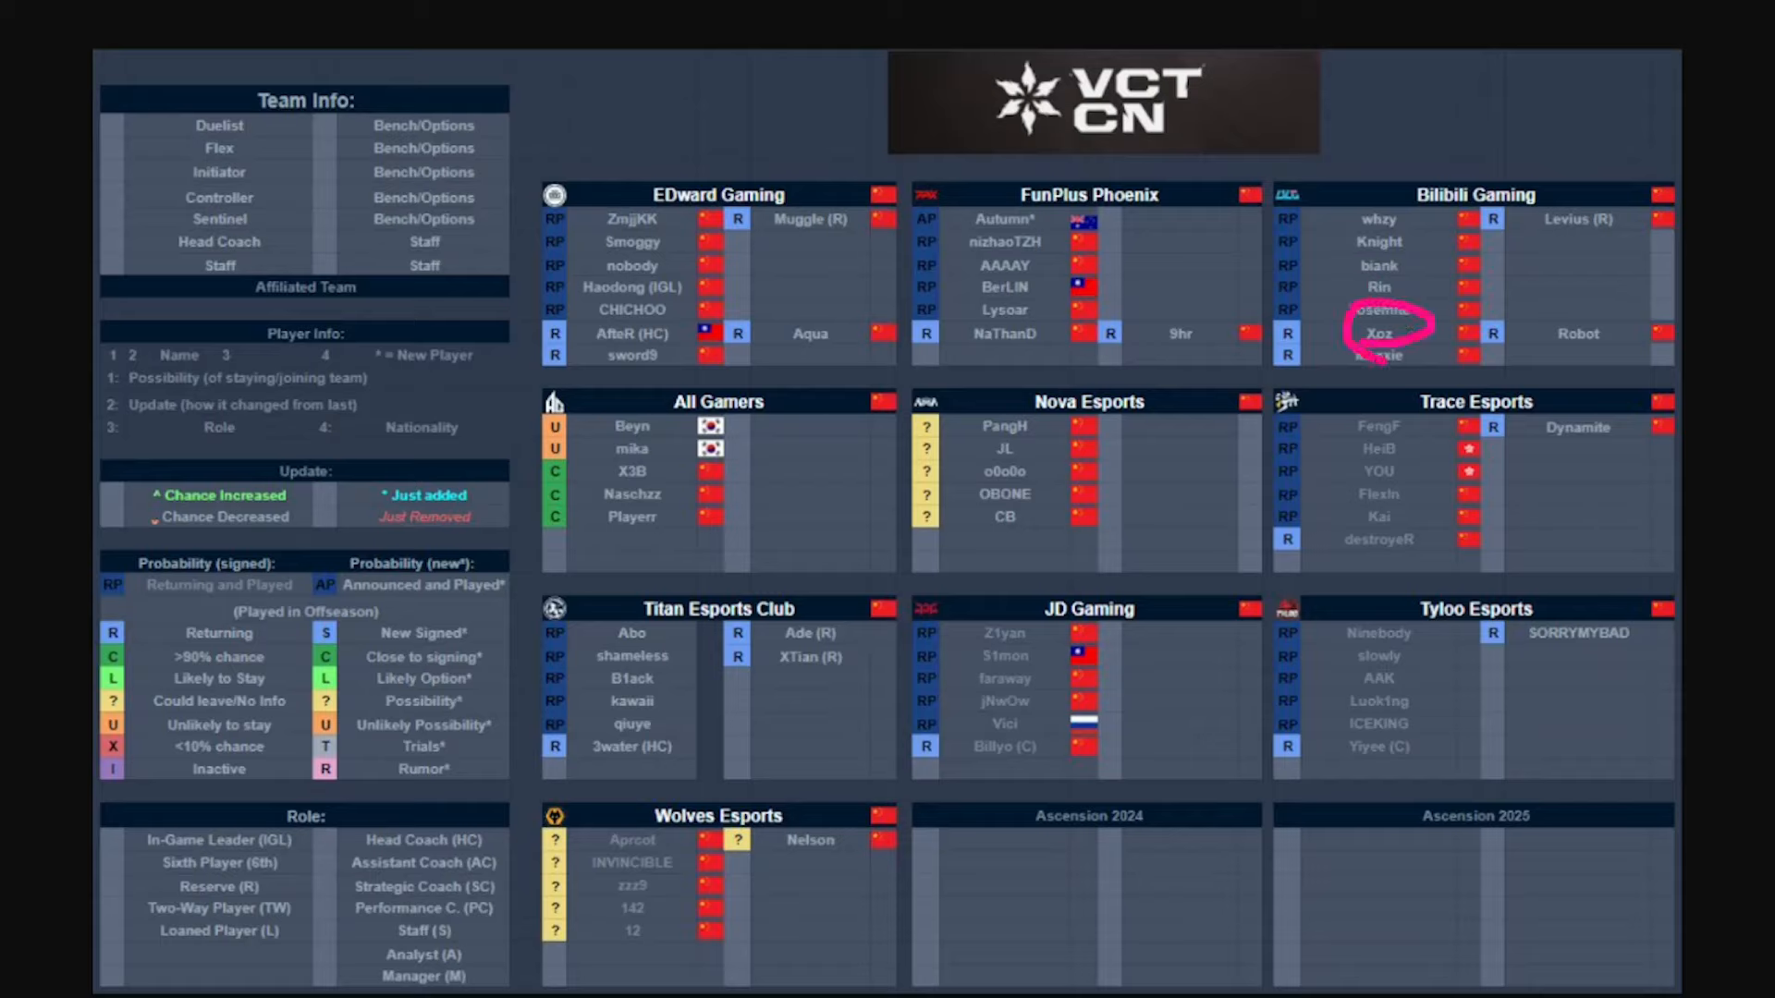
key("e")
Step: Mark X3B, Naschzz and Playerr in All Gamers with pink dots
left_click(672, 469)
left_click(672, 498)
Step: Start a pink handwritten note above the JD Gaming header
mouse_move(982, 563)
left_mouse_down()
mouse_move(970, 629)
mouse_move(1049, 611)
mouse_move(1222, 653)
left_mouse_up()
left_click(1220, 599)
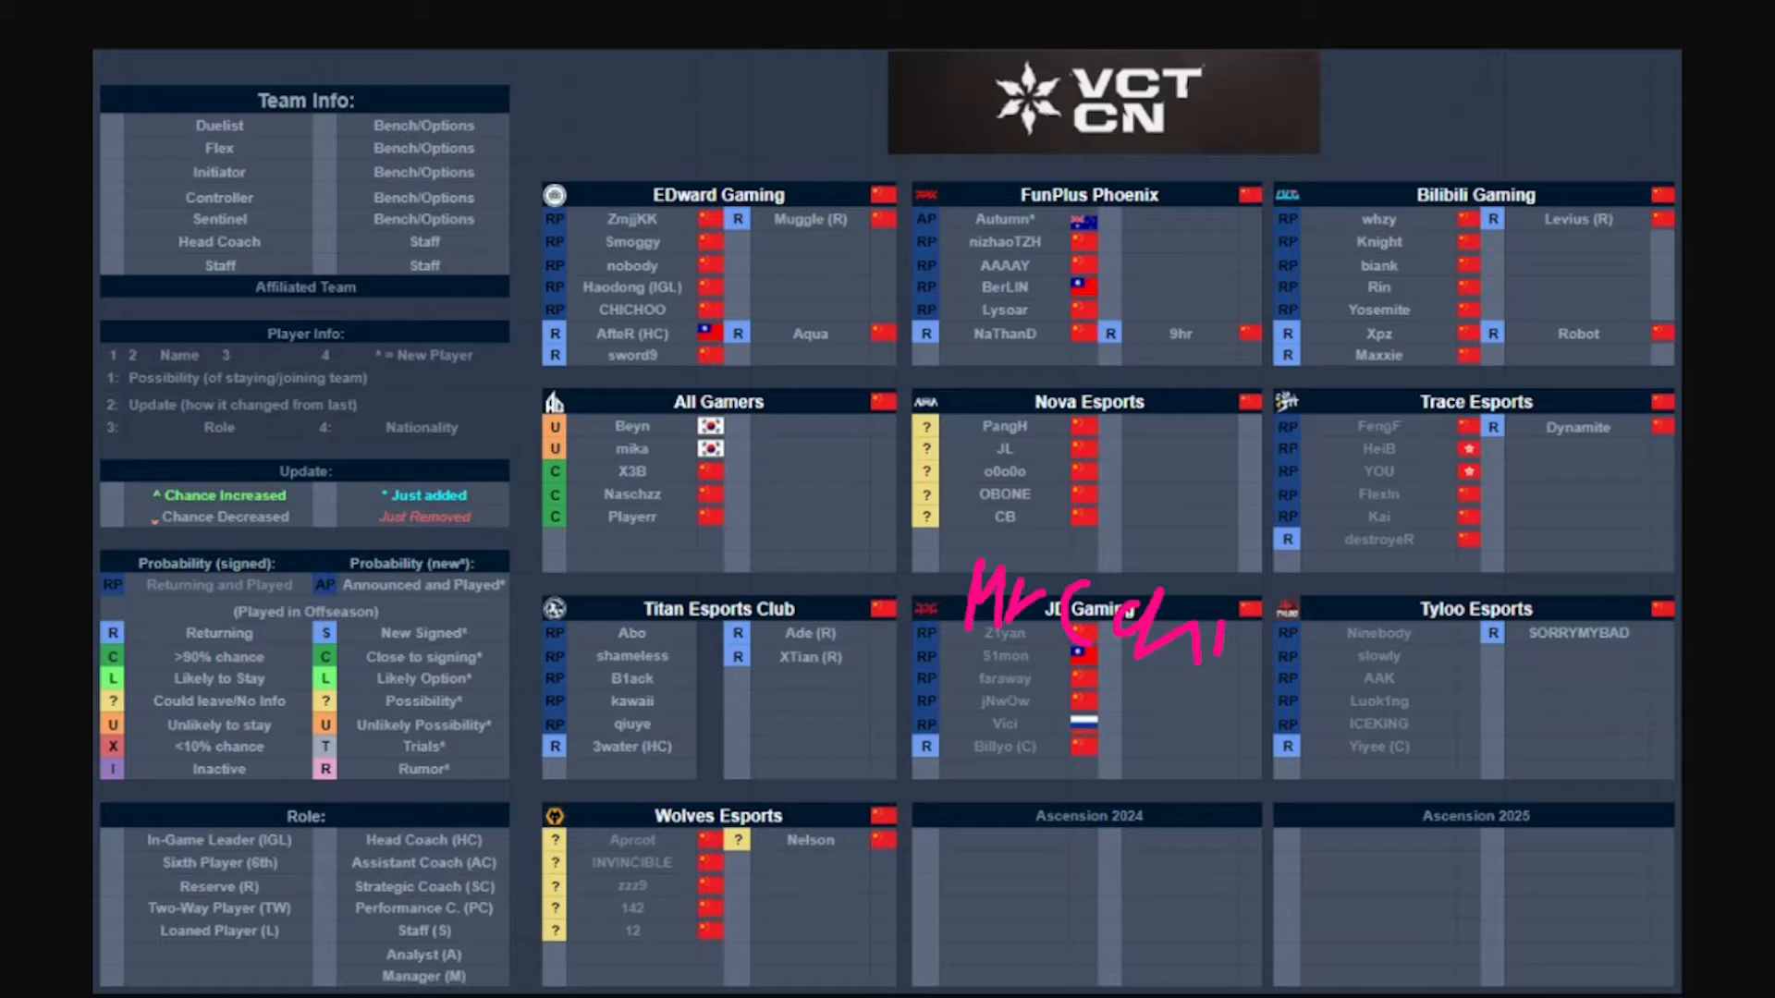
key("e")
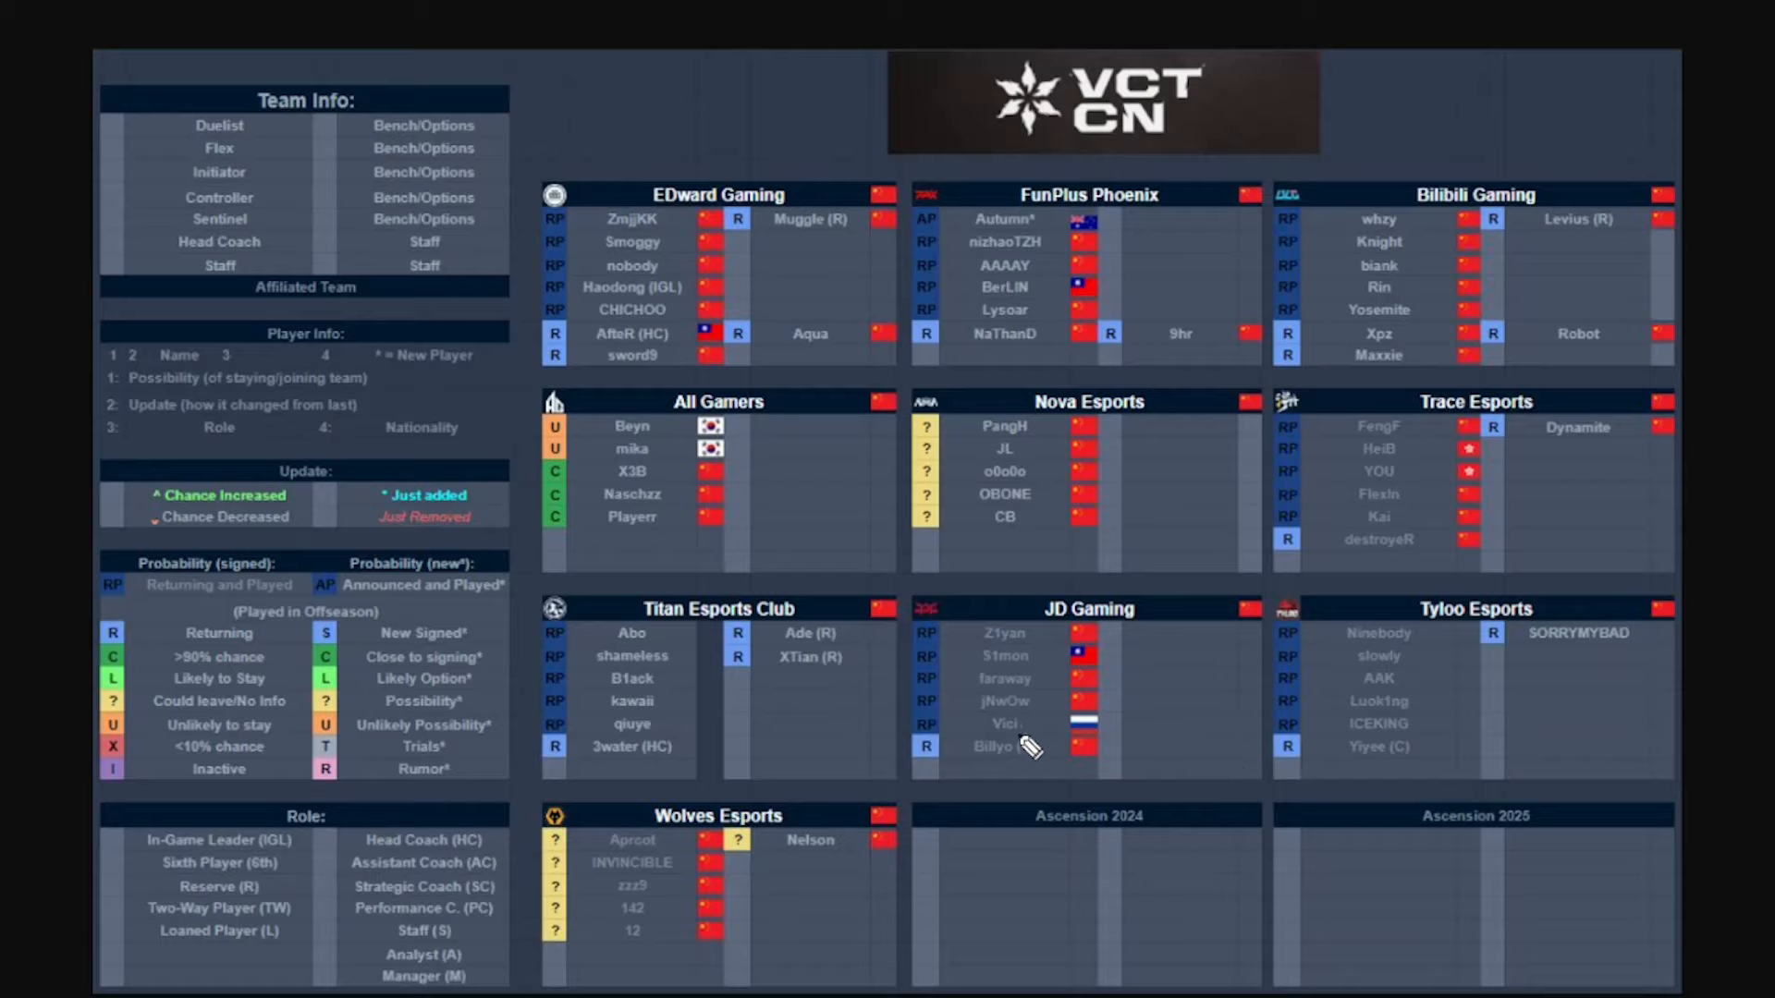
left_click_drag(1029, 722, 1026, 725)
key("ctrl+z")
left_click(1431, 632)
left_click(1435, 701)
left_click(1432, 747)
left_click(1644, 628)
left_click_drag(776, 785, 461, 990)
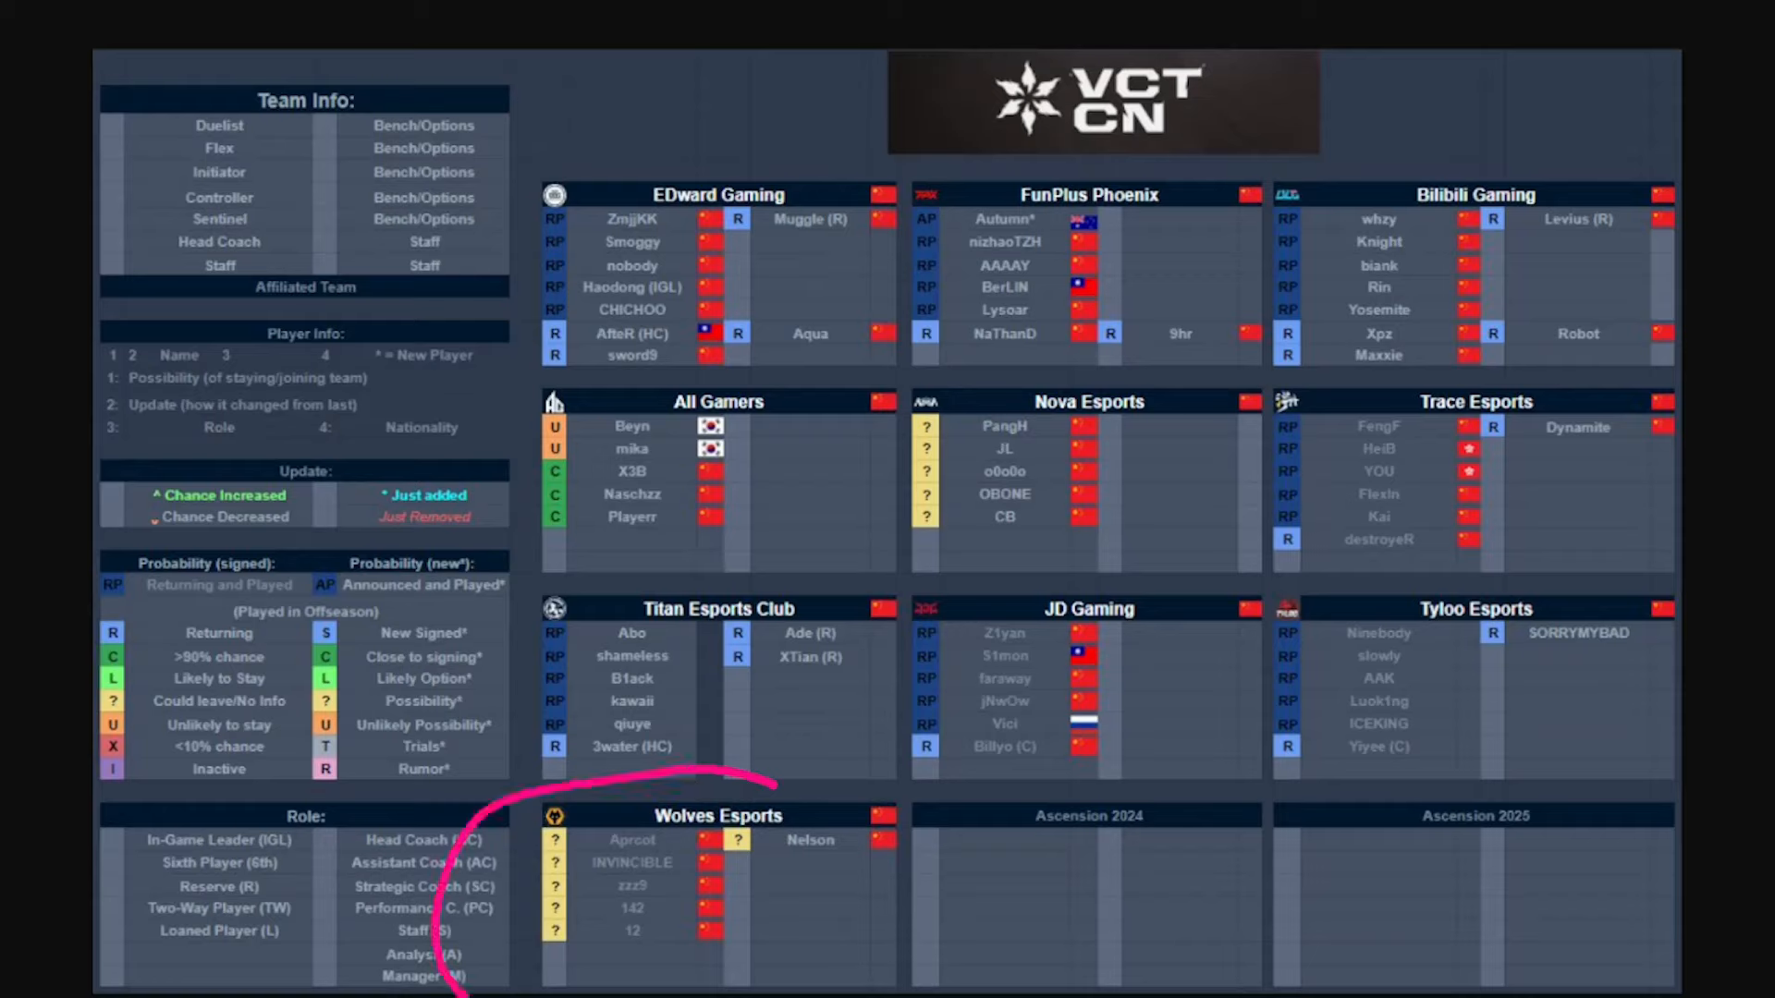
left_click_drag(943, 990, 707, 823)
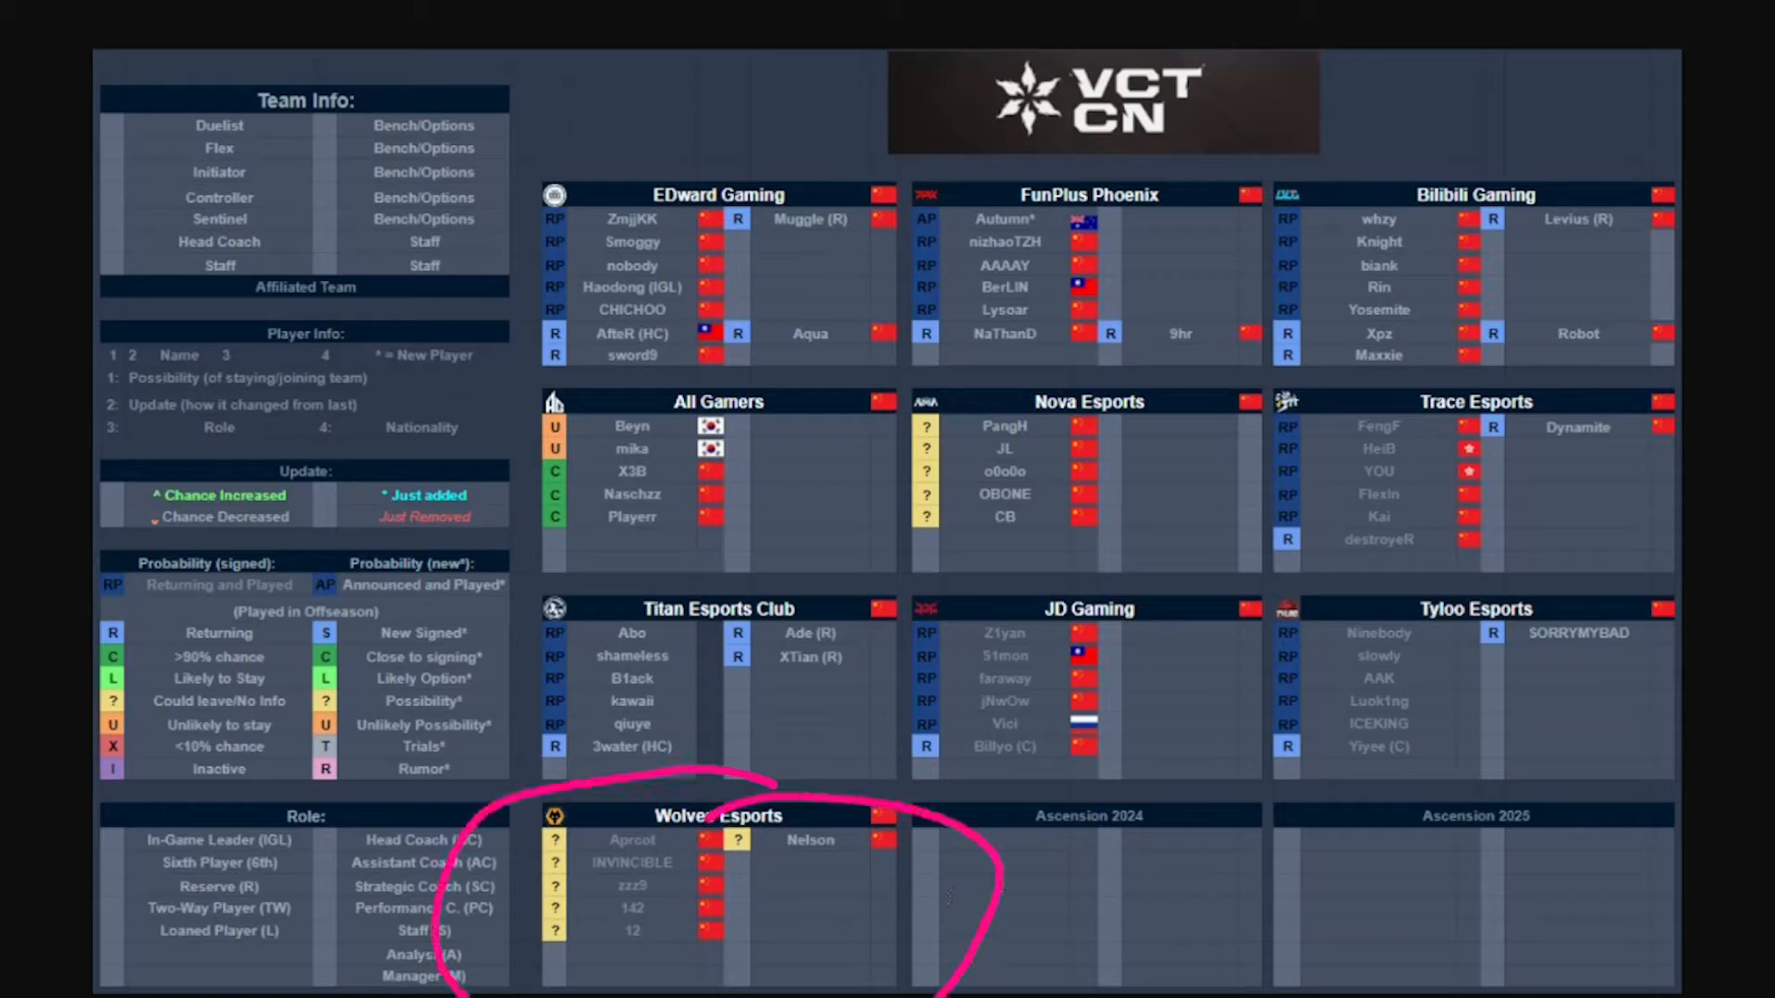
key("e")
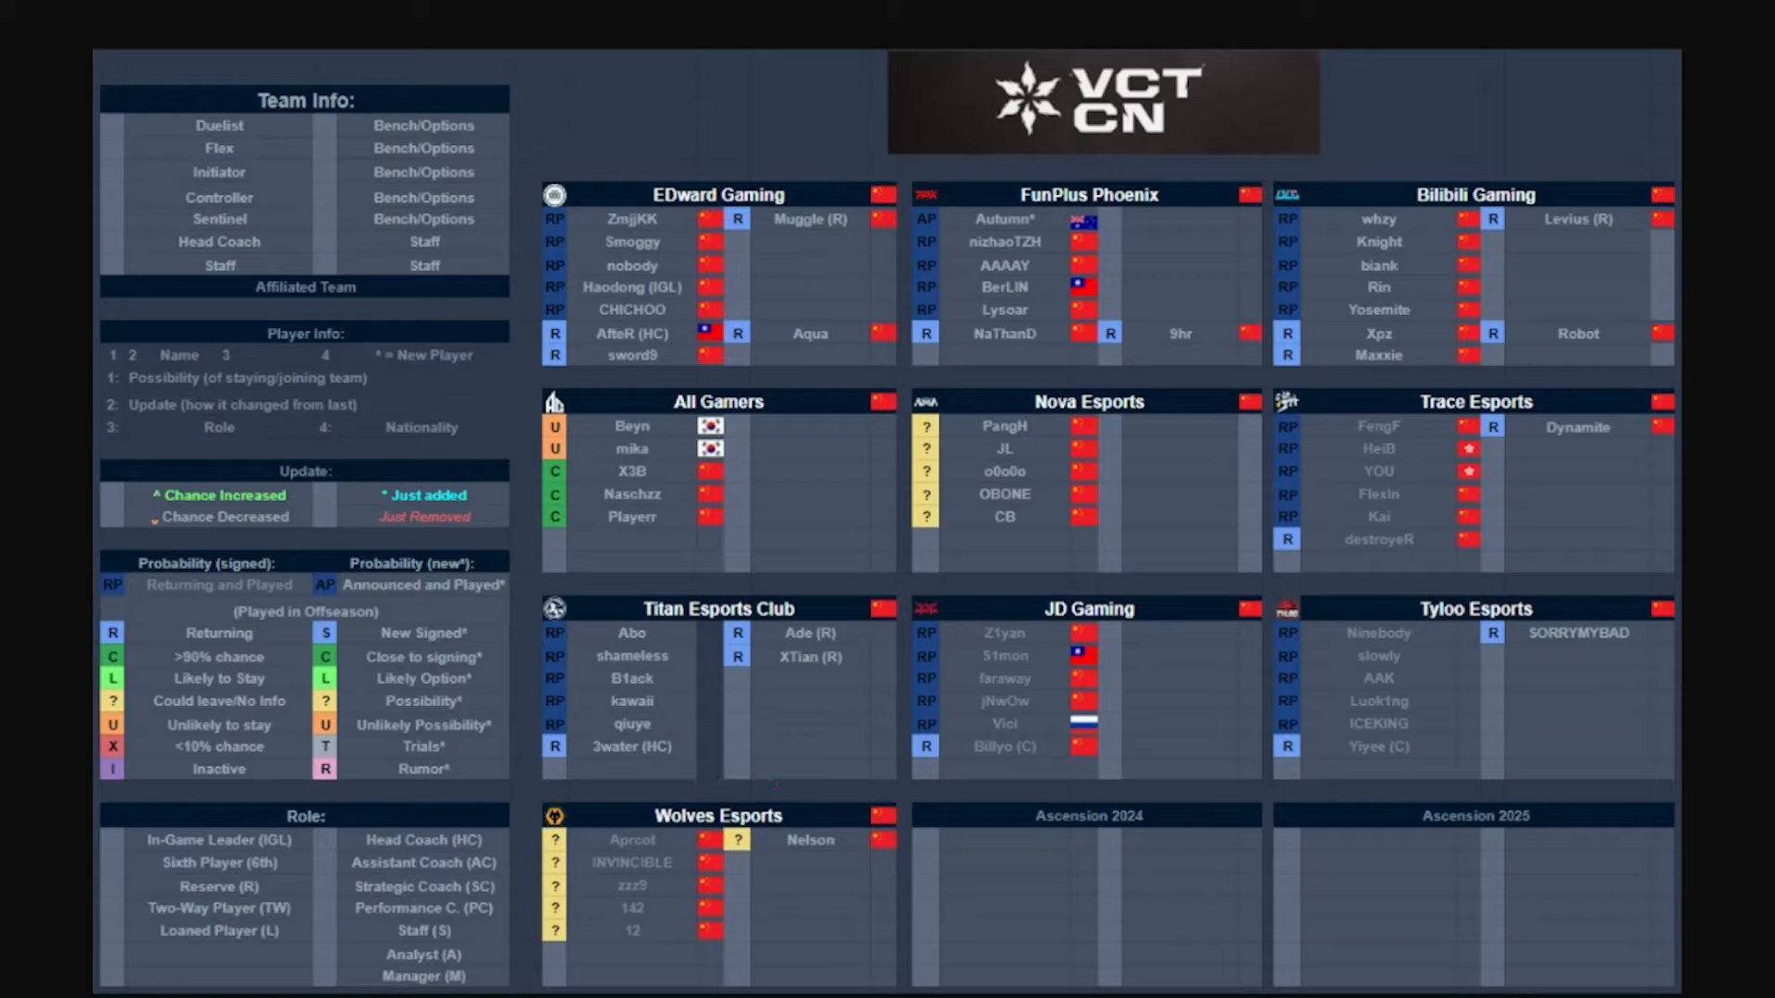